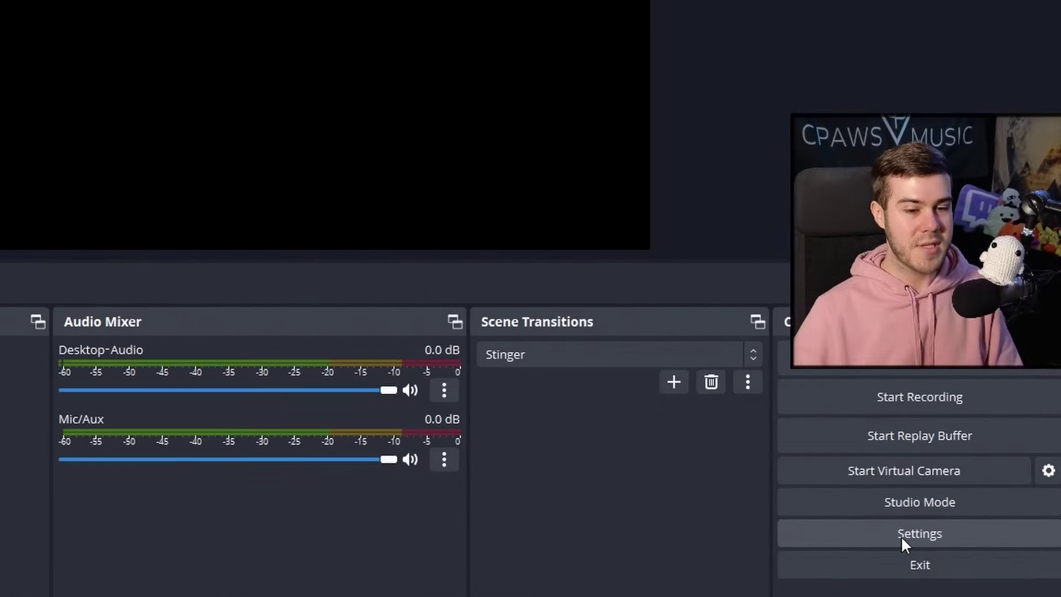
Check the stream account in Settings, then add the Twitch Chat dock to the main window
{"action": "left_click", "coordinate": [901, 535]}
{"action": "left_click", "coordinate": [193, 78]}
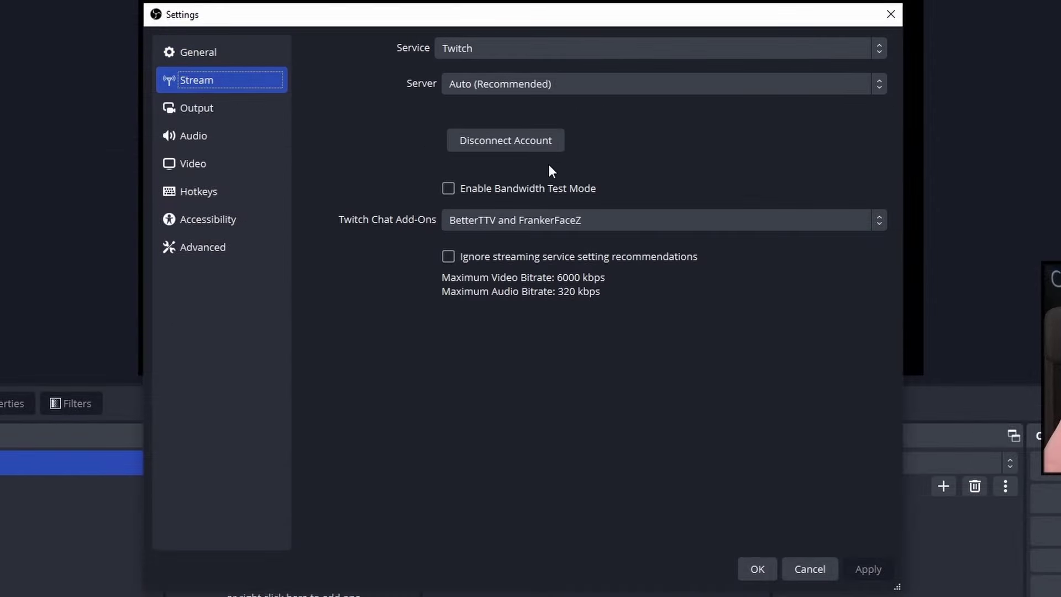
{"action": "left_click", "coordinate": [758, 566]}
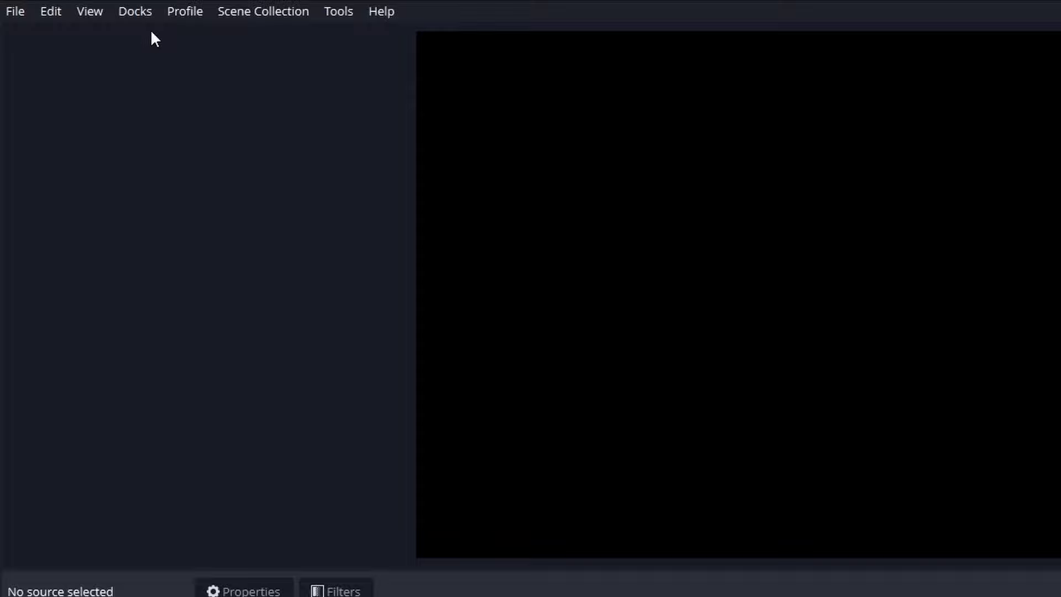
{"action": "left_click", "coordinate": [138, 13]}
{"action": "left_click", "coordinate": [168, 300]}
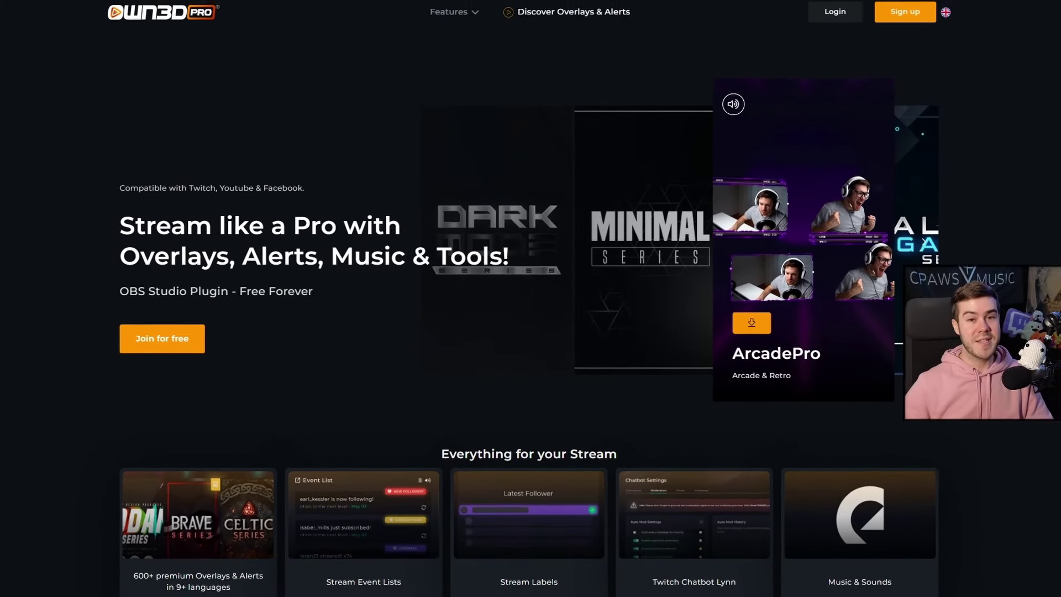
Join OWN3D Pro with a Twitch login and download the OBS plugin for OBS Studio 28+
{"action": "left_click", "coordinate": [172, 346]}
{"action": "left_click", "coordinate": [599, 326]}
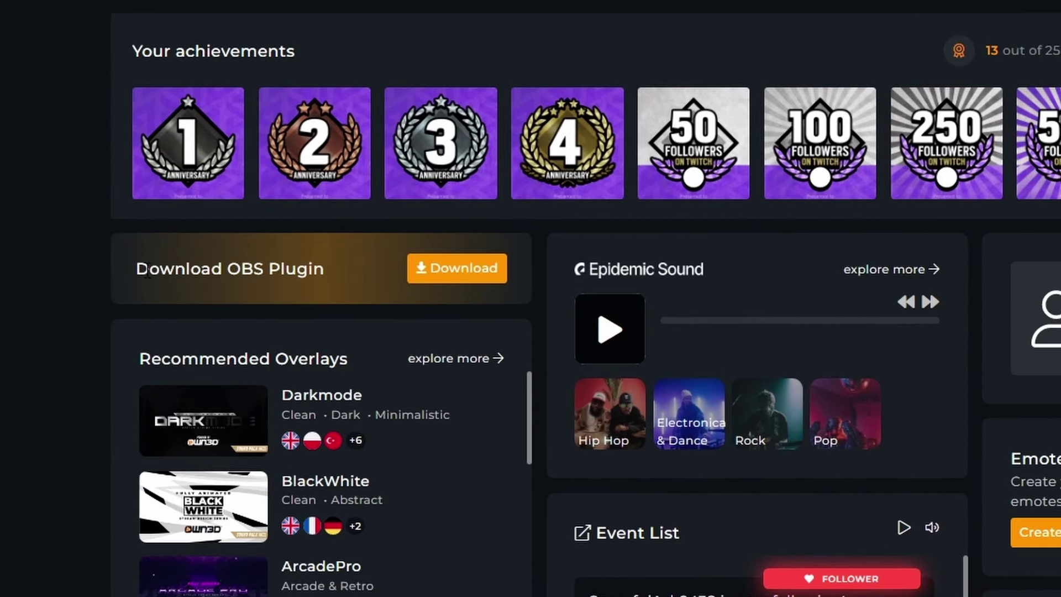
{"action": "left_click_drag", "start_coordinate": [200, 260], "coordinate": [372, 263]}
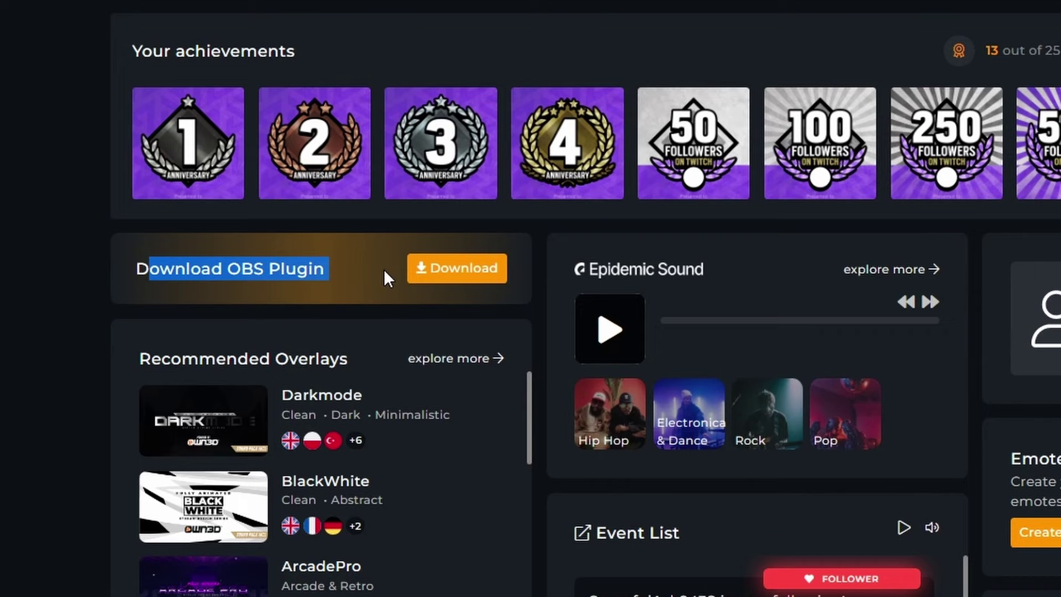
{"action": "left_click", "coordinate": [473, 277]}
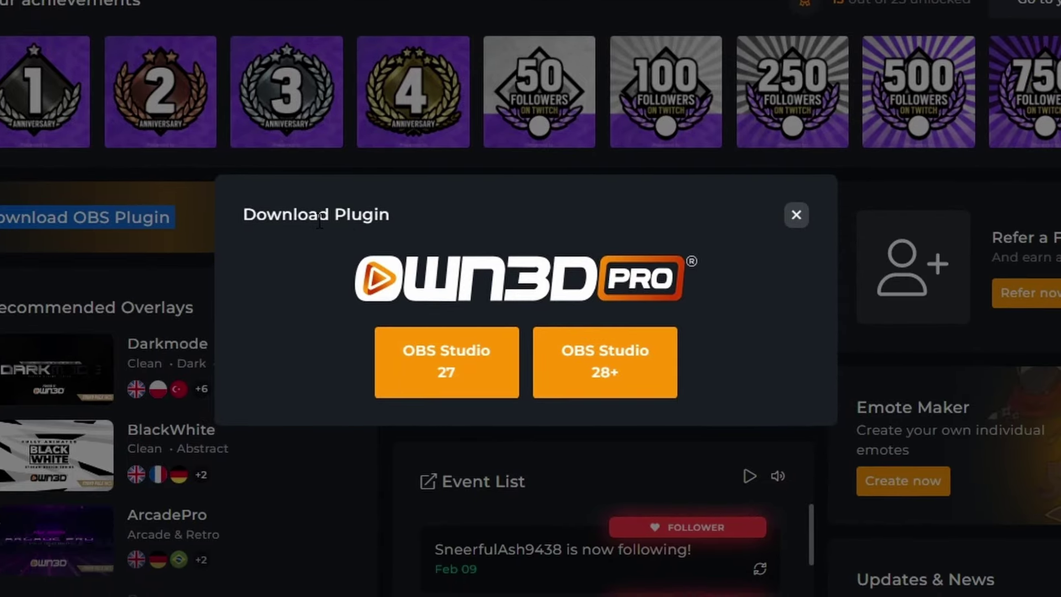
{"action": "left_click", "coordinate": [614, 373]}
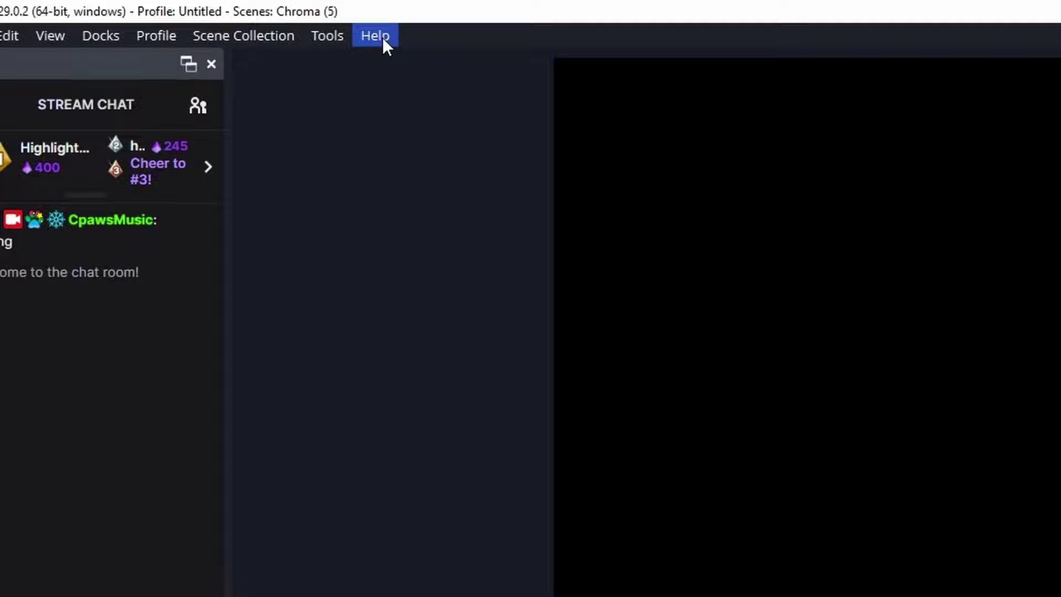
Run Help > Check For Updates to confirm version 29.0.2 has no newer release
{"action": "left_click", "coordinate": [221, 17]}
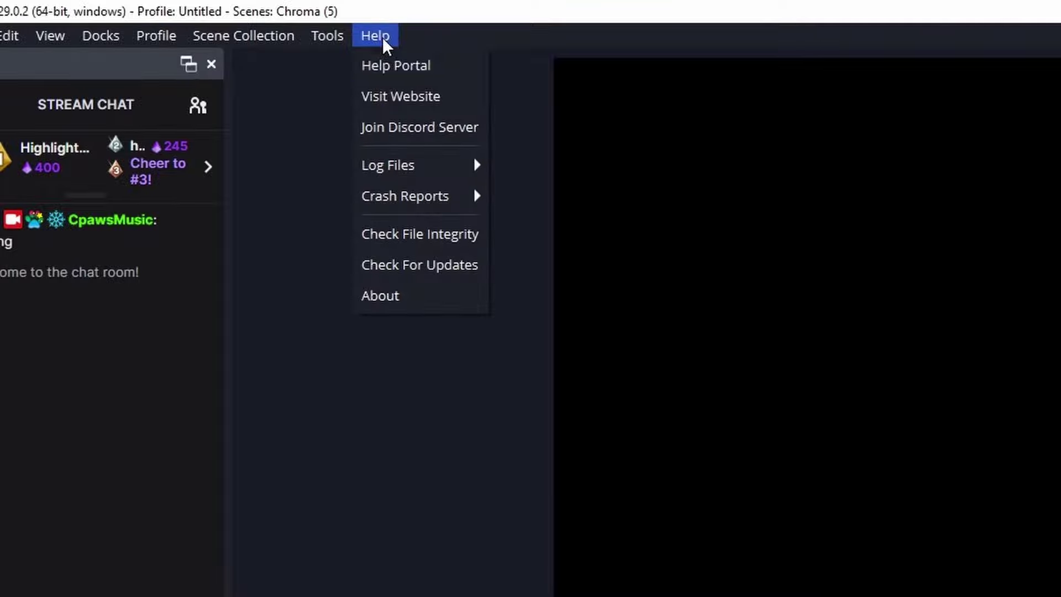
{"action": "left_click", "coordinate": [397, 267]}
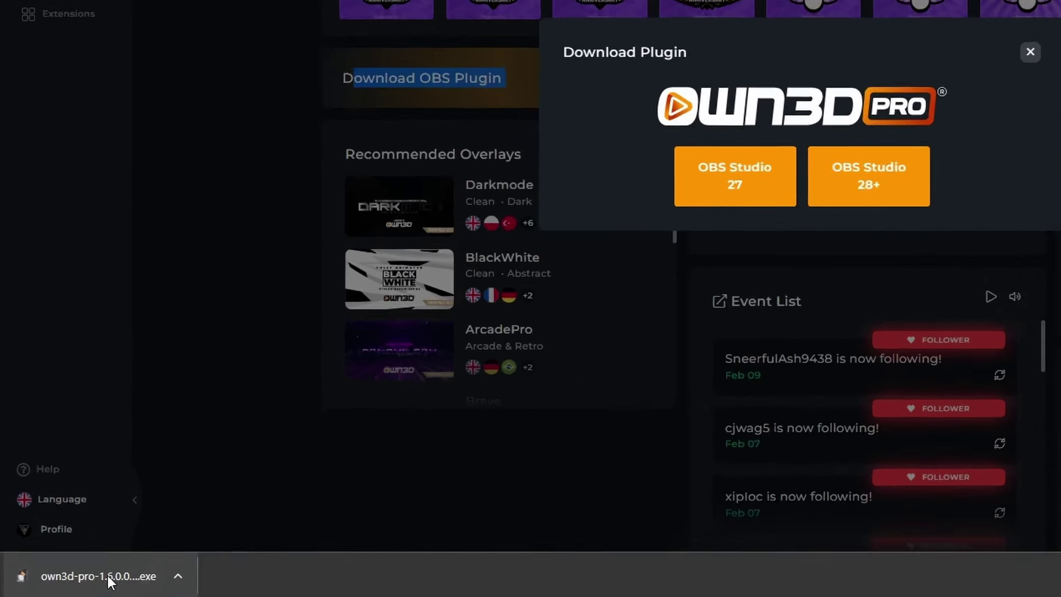
Install OWN3D for OBS Studio 1.6.0.0 with default settings into C:\Program Files\obs-studio
{"action": "left_click", "coordinate": [134, 569]}
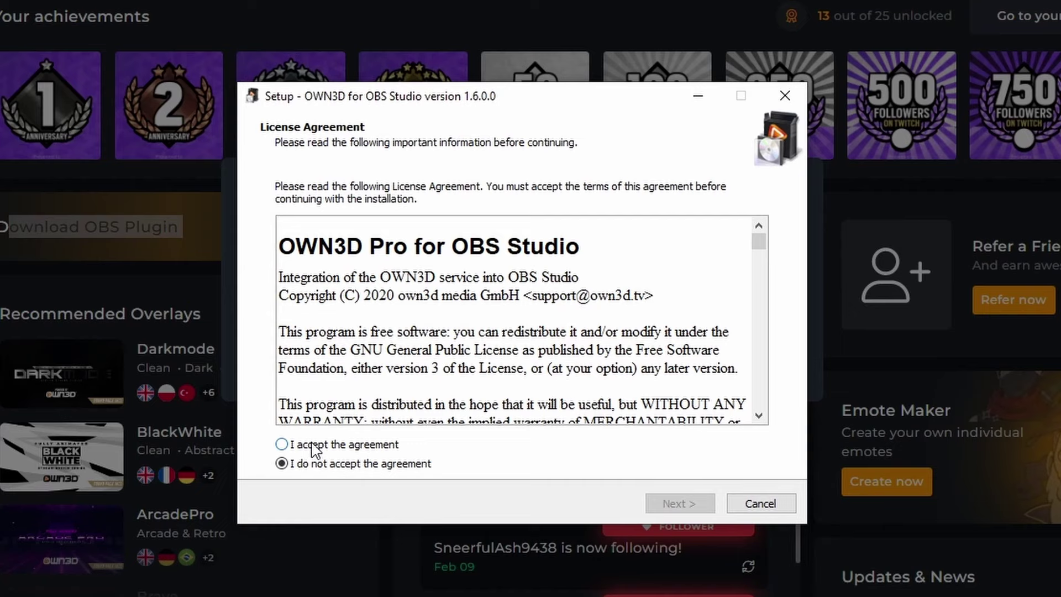
{"action": "left_click", "coordinate": [691, 506]}
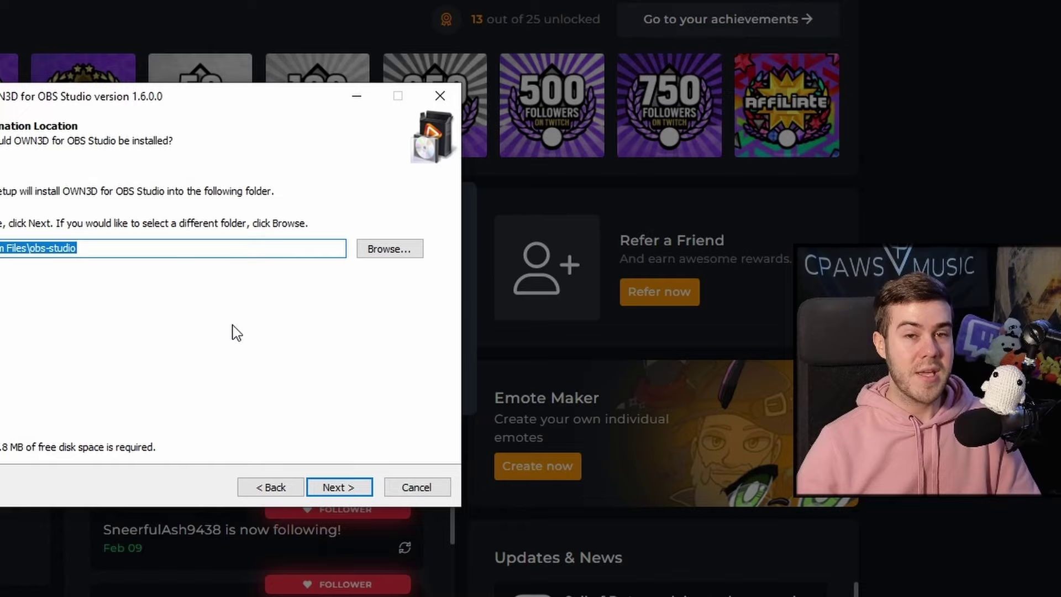
{"action": "left_click", "coordinate": [350, 488]}
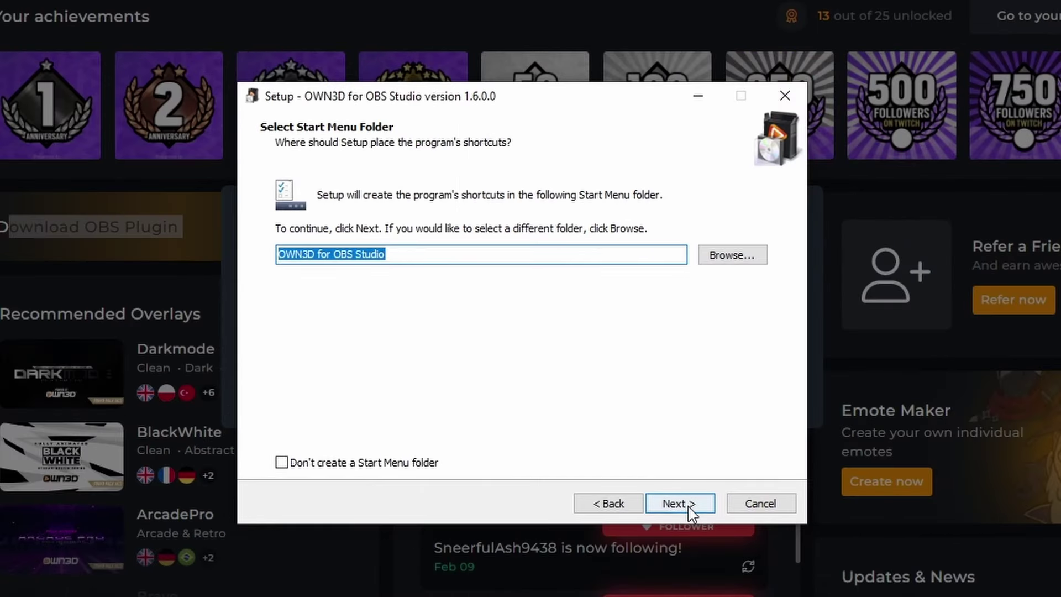
{"action": "left_click", "coordinate": [679, 504]}
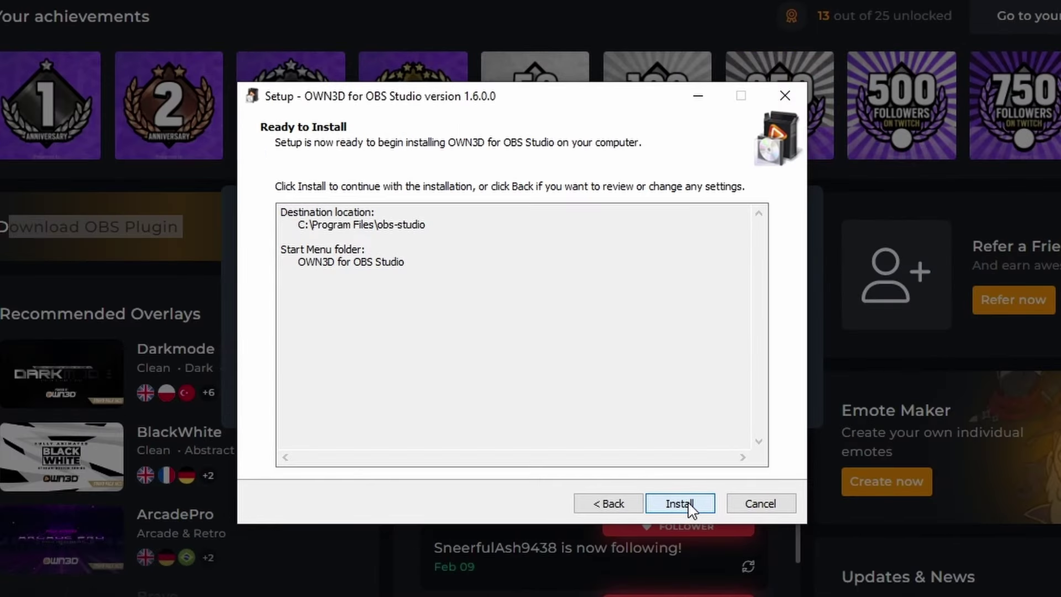
{"action": "left_click", "coordinate": [681, 504]}
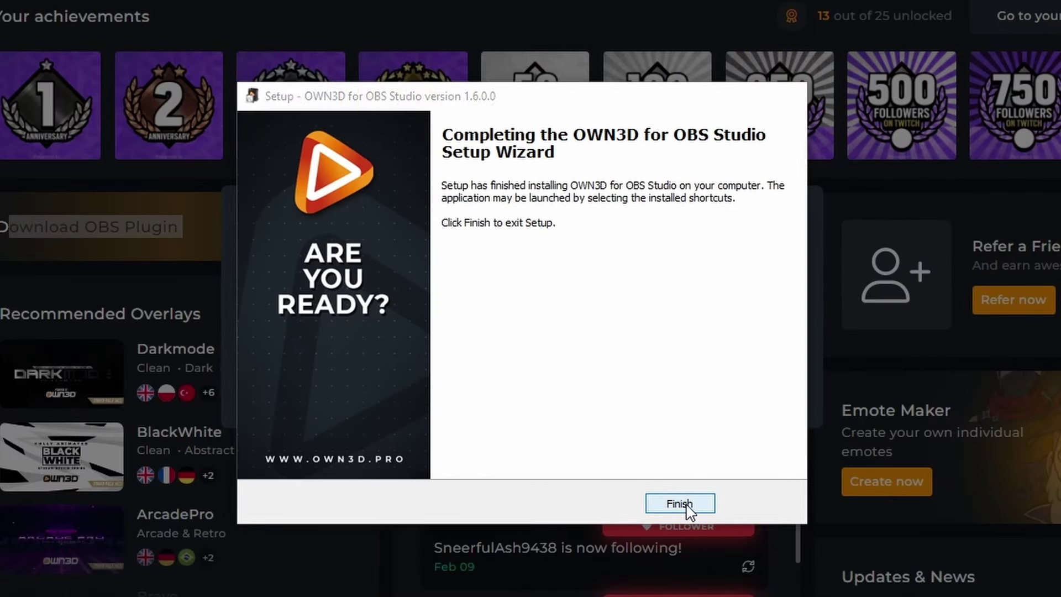
{"action": "left_click", "coordinate": [686, 504]}
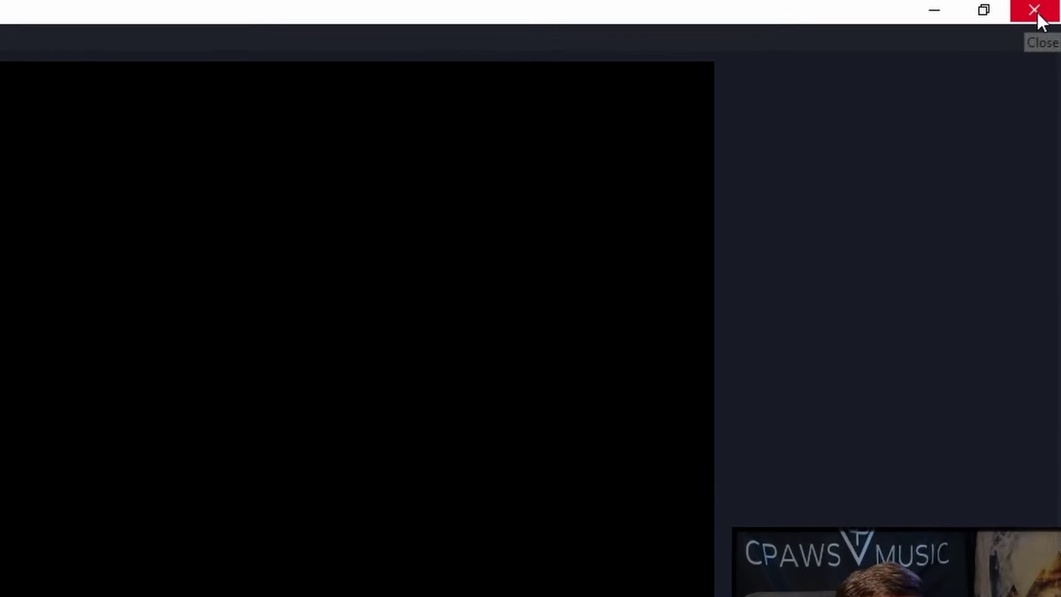
Close OBS, set its desktop shortcut to Run as administrator, and relaunch it
{"action": "left_click", "coordinate": [1048, 8]}
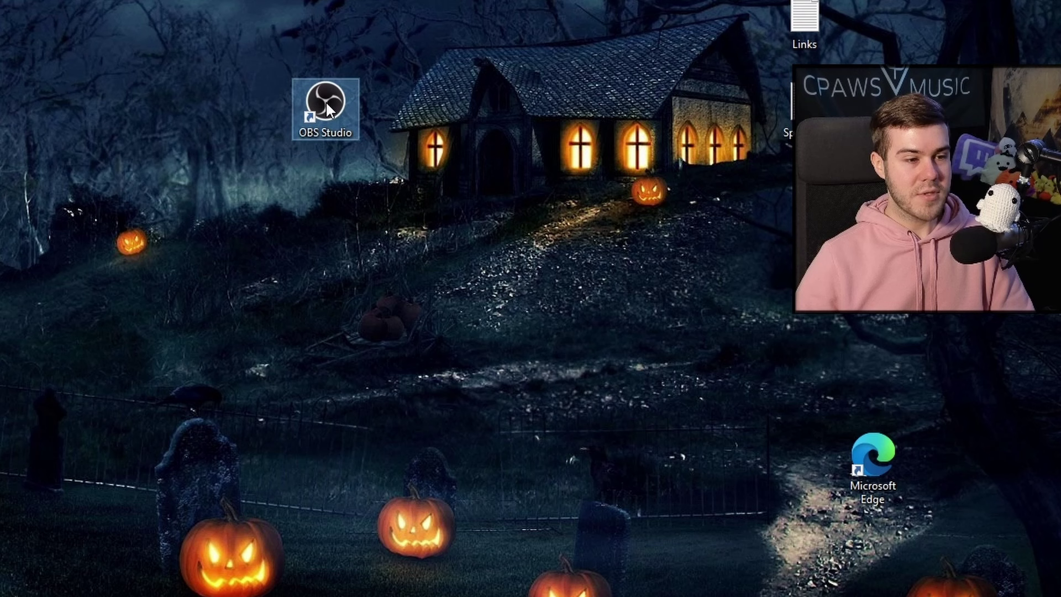
{"action": "right_click", "coordinate": [326, 102]}
{"action": "left_click", "coordinate": [382, 542]}
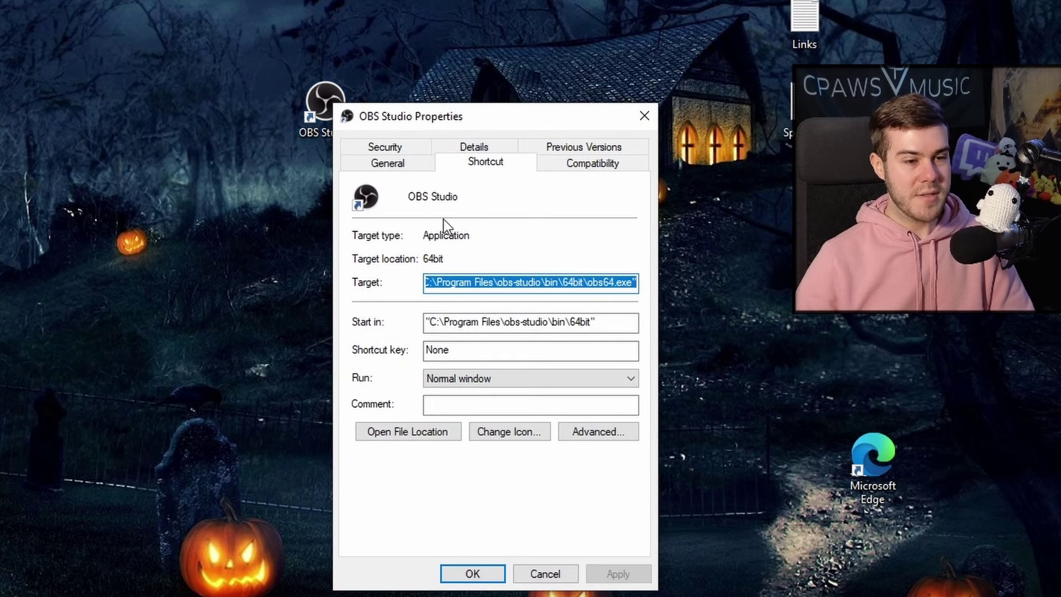
{"action": "left_click", "coordinate": [565, 165]}
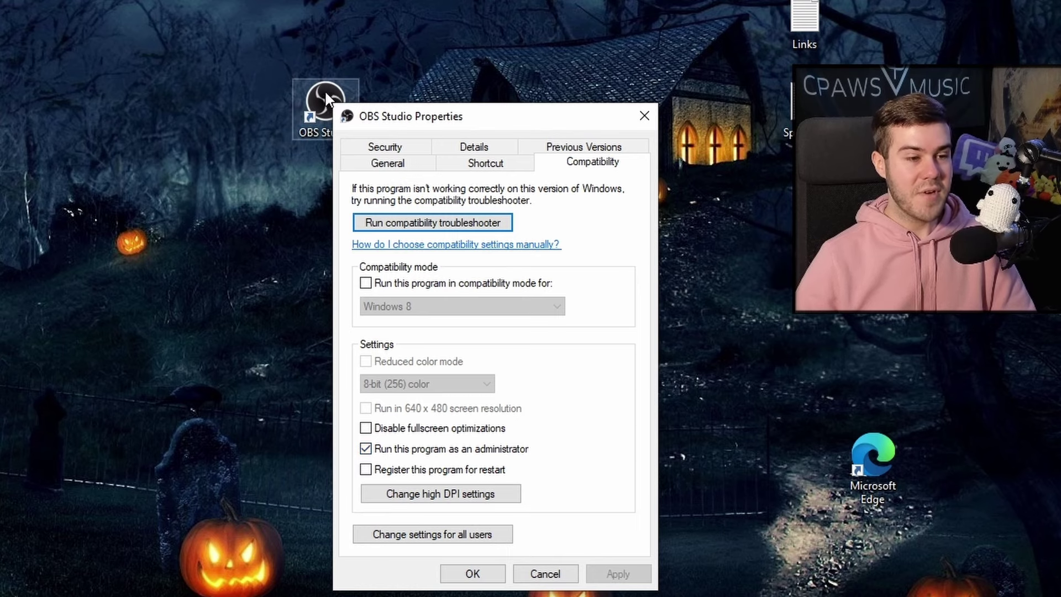
{"action": "left_click", "coordinate": [473, 575]}
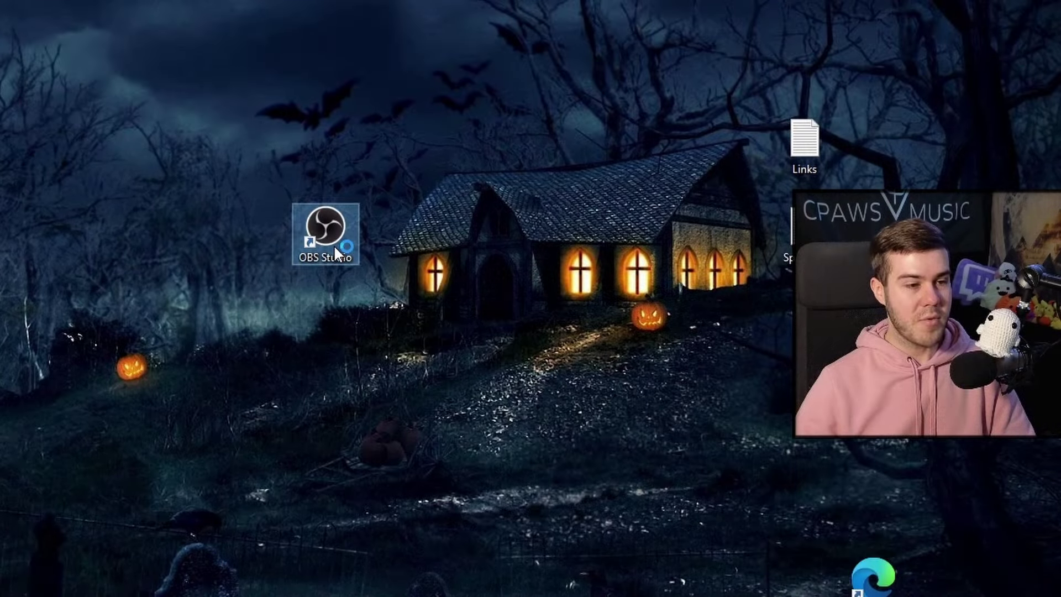
{"action": "double_click", "coordinate": [334, 120]}
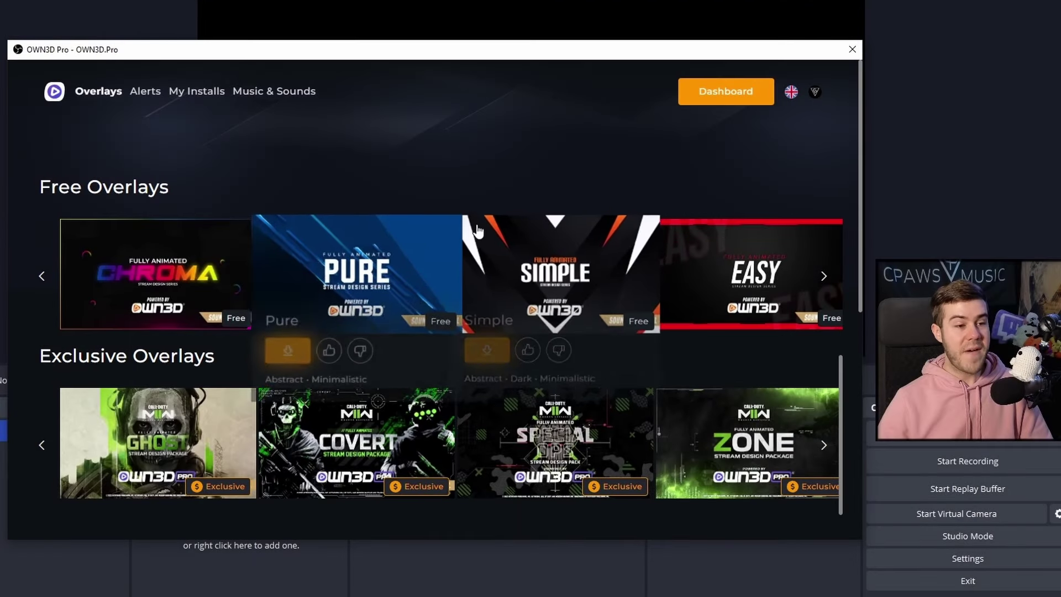
Install the free Chroma overlay from OWN3D Pro and switch to its Live Scene
{"action": "left_click", "coordinate": [824, 276]}
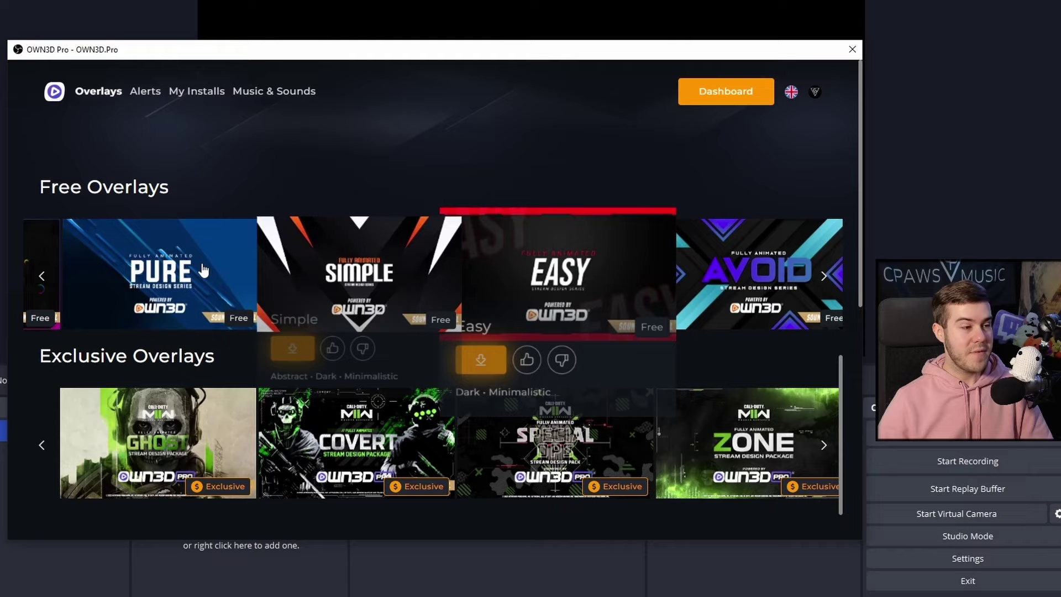
{"action": "left_click", "coordinate": [43, 278]}
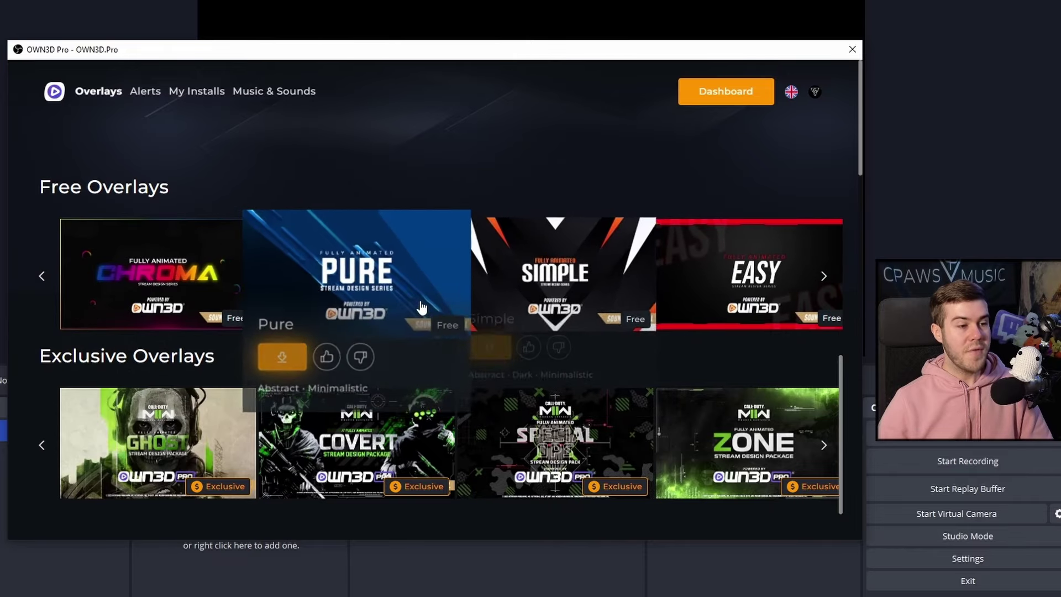
{"action": "scroll", "coordinate": [441, 279], "scroll_direction": "down", "scroll_amount": 10}
{"action": "scroll", "coordinate": [447, 320], "scroll_direction": "down", "scroll_amount": 7}
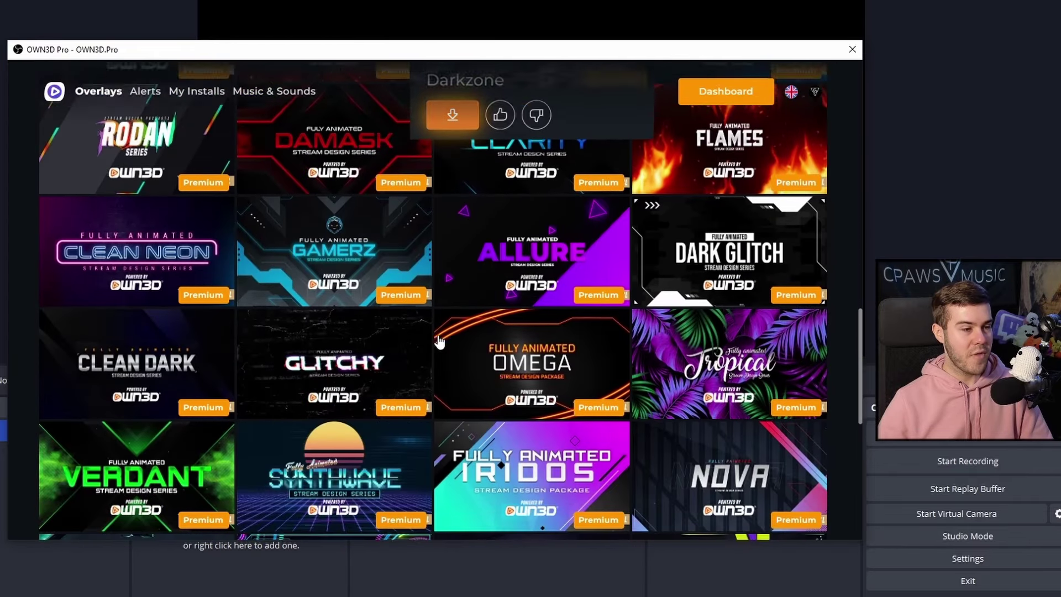
{"action": "scroll", "coordinate": [438, 347], "scroll_direction": "up", "scroll_amount": 4}
{"action": "scroll", "coordinate": [437, 347], "scroll_direction": "up", "scroll_amount": 12}
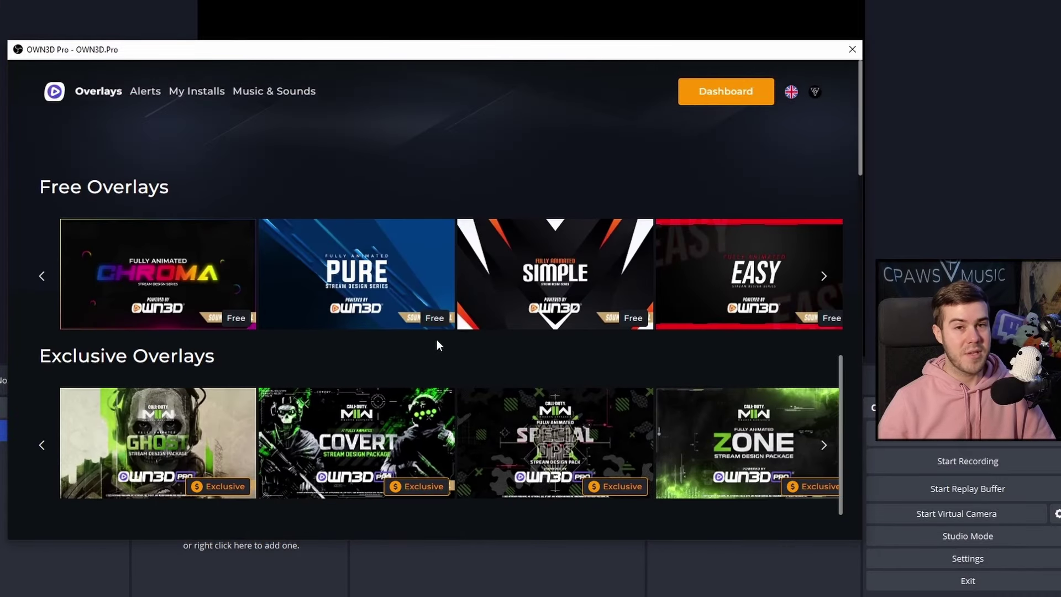
{"action": "mouse_move", "coordinate": [160, 294]}
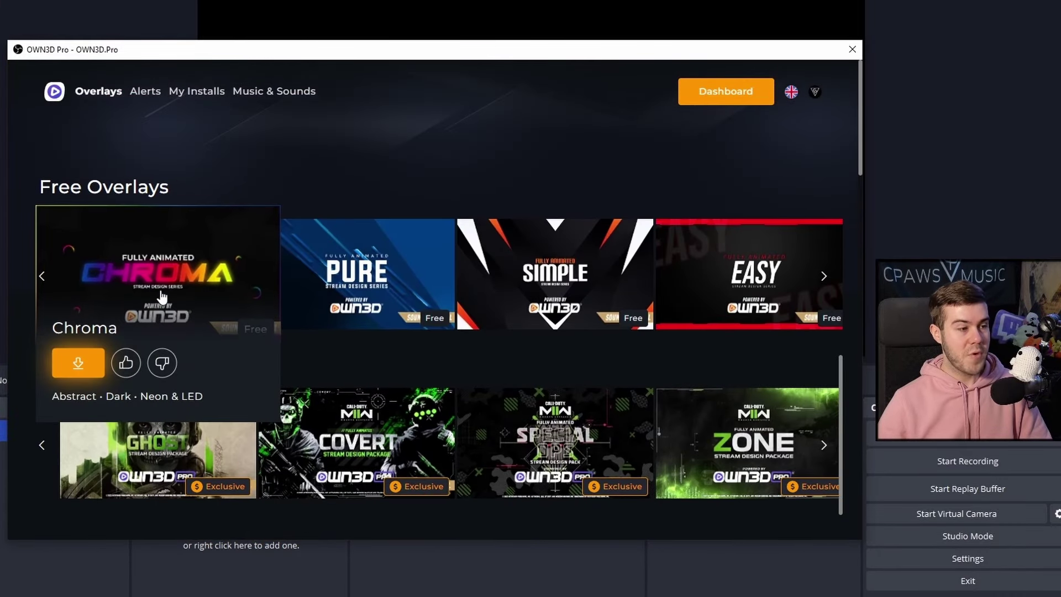
{"action": "left_click", "coordinate": [79, 366]}
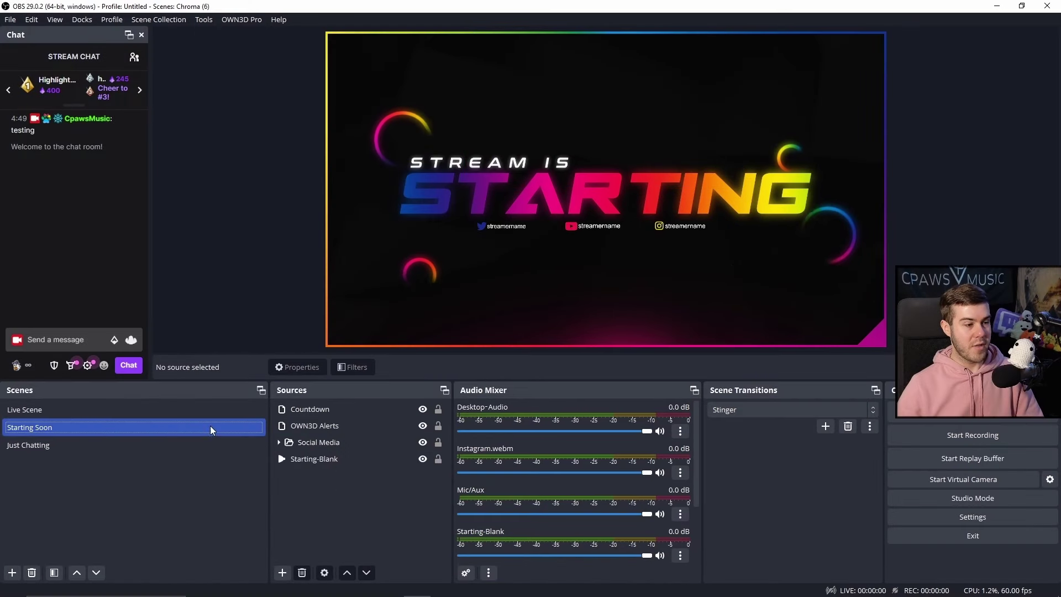
{"action": "left_click", "coordinate": [120, 412]}
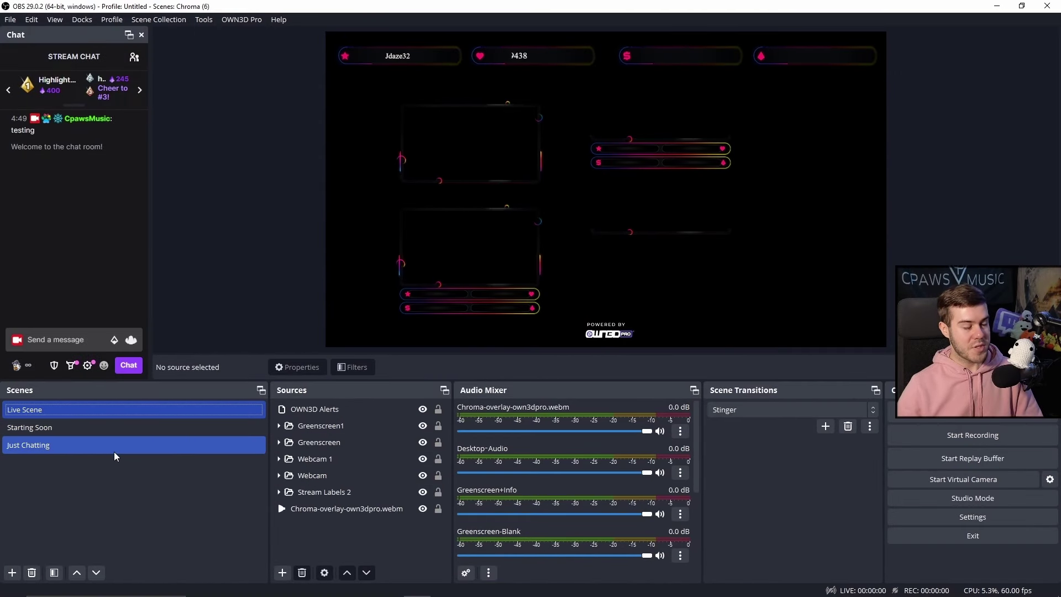
Create a new Scene 2 and add an OWN3D Pro Chat source with default settings
{"action": "left_click", "coordinate": [12, 572]}
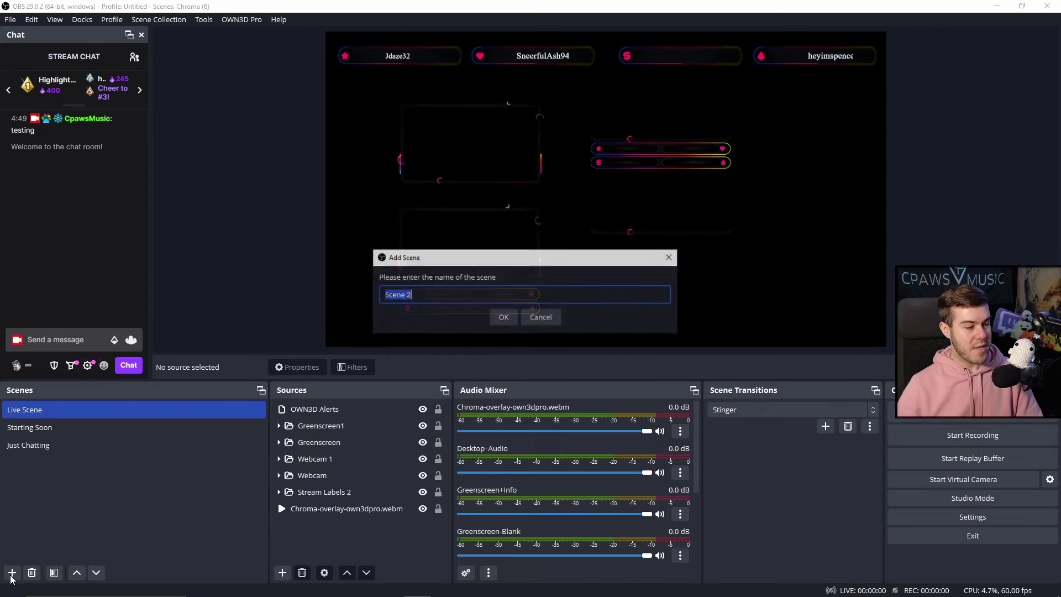
{"action": "left_click", "coordinate": [503, 317]}
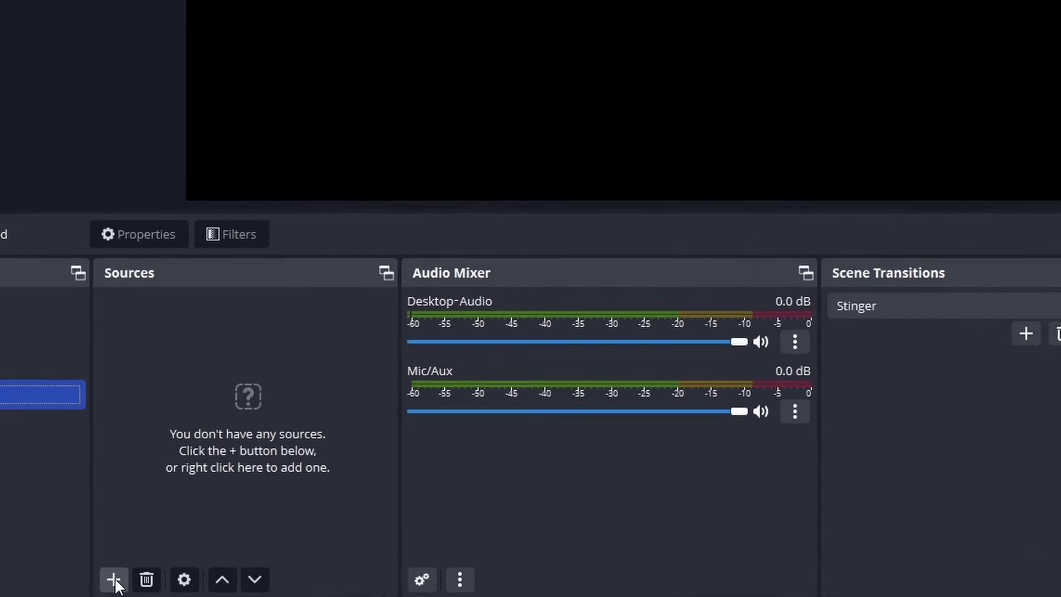
{"action": "left_click", "coordinate": [282, 573]}
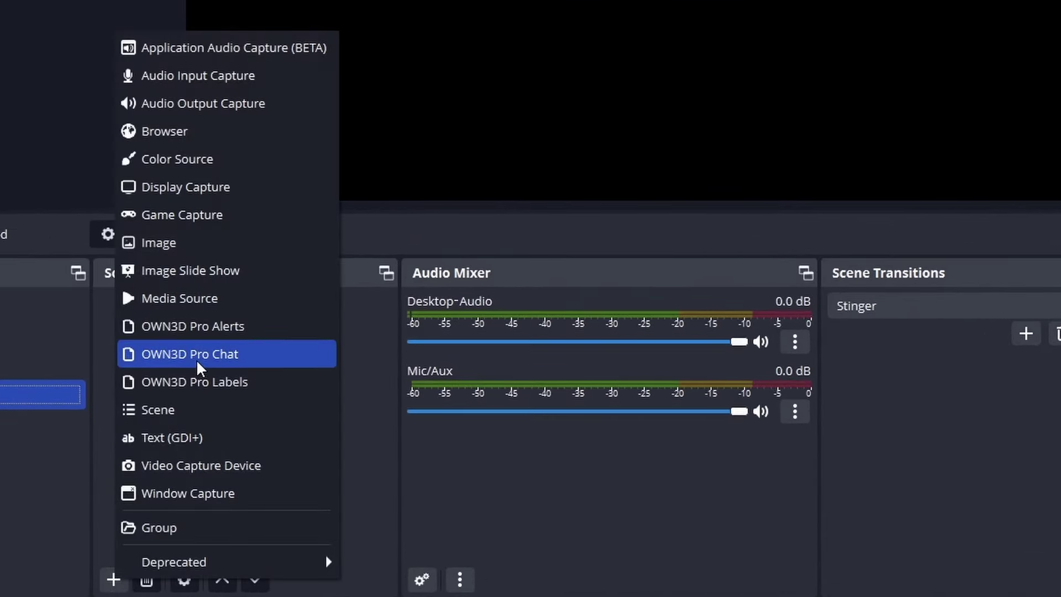
{"action": "left_click", "coordinate": [256, 364]}
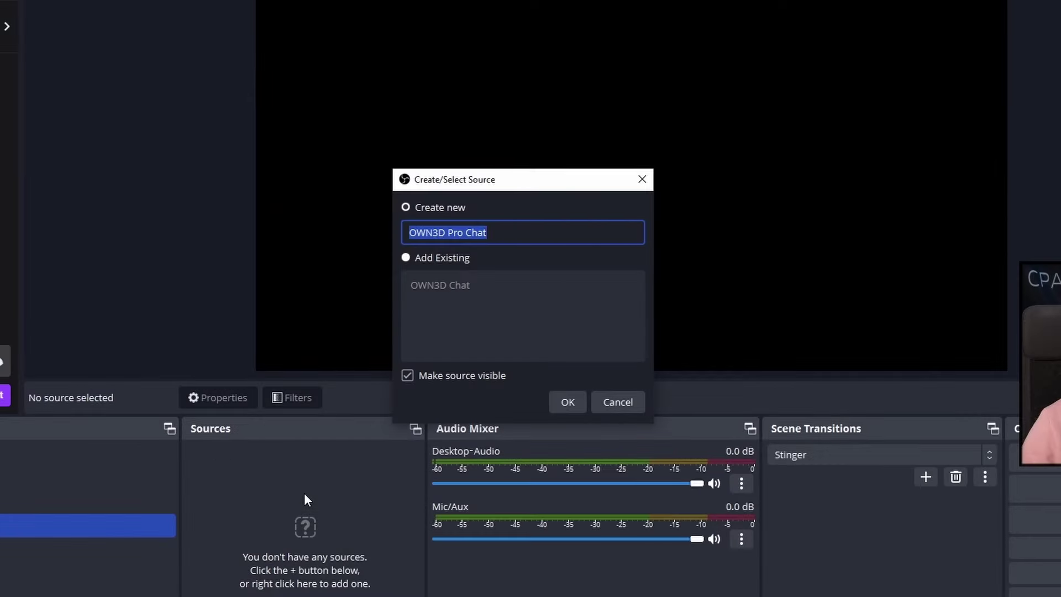
{"action": "left_click", "coordinate": [572, 401]}
{"action": "left_click", "coordinate": [705, 545]}
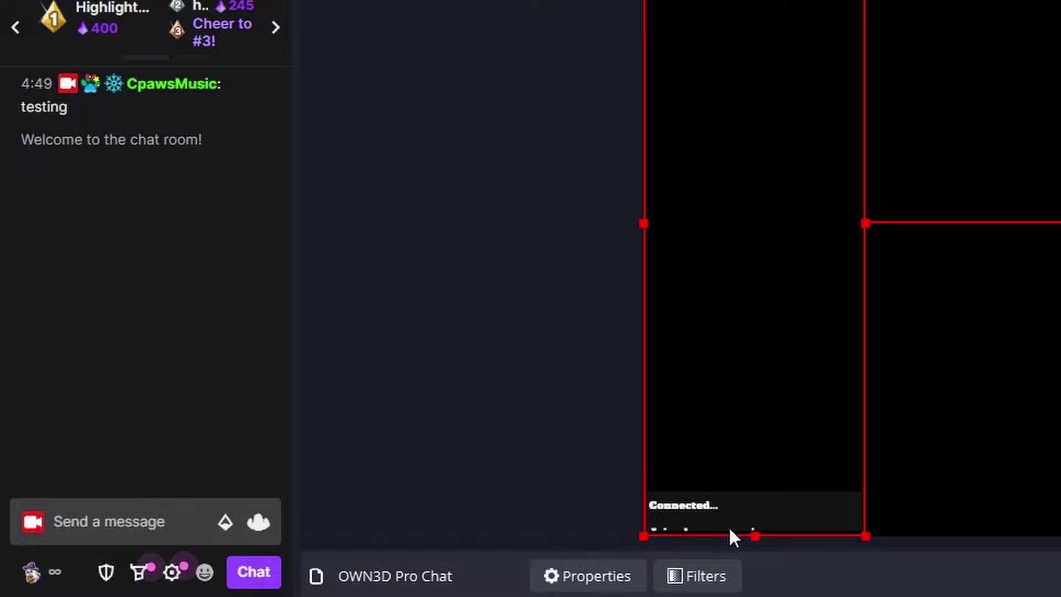
Send 'Hi youtube!' from the chat dock to test the overlay
{"action": "left_click", "coordinate": [154, 519]}
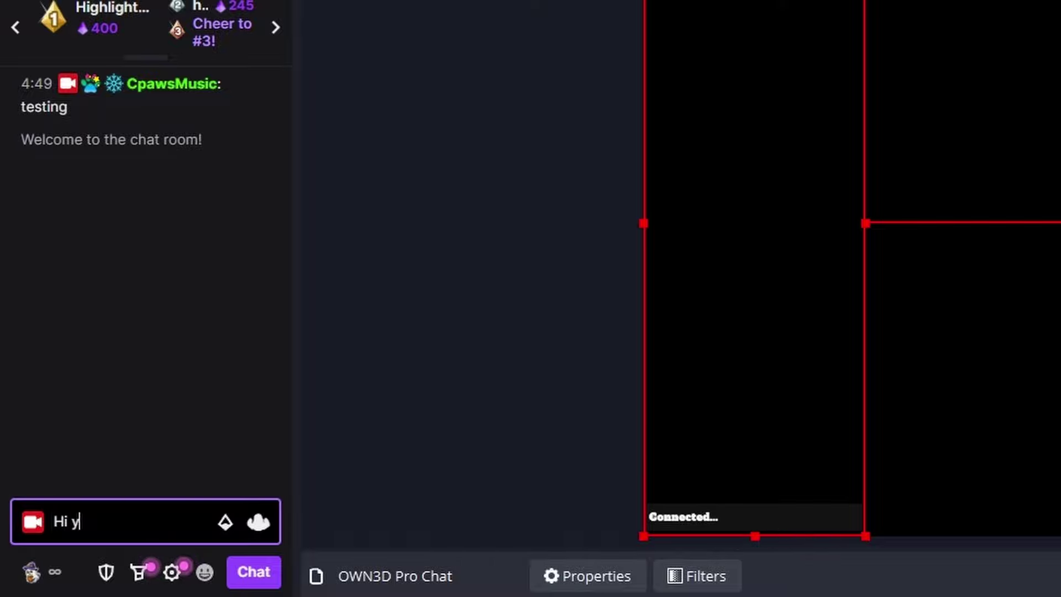
{"action": "type", "text": "Hi youtube!"}
{"action": "key", "text": "Return"}
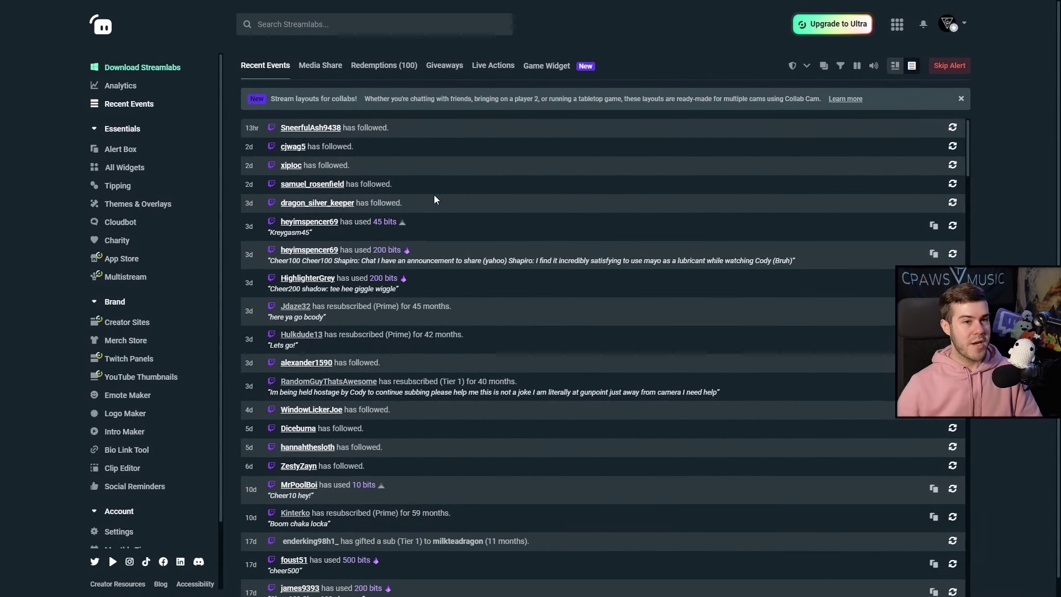
Search the Streamlabs dashboard for 'chatbox'
{"action": "mouse_move", "coordinate": [955, 33]}
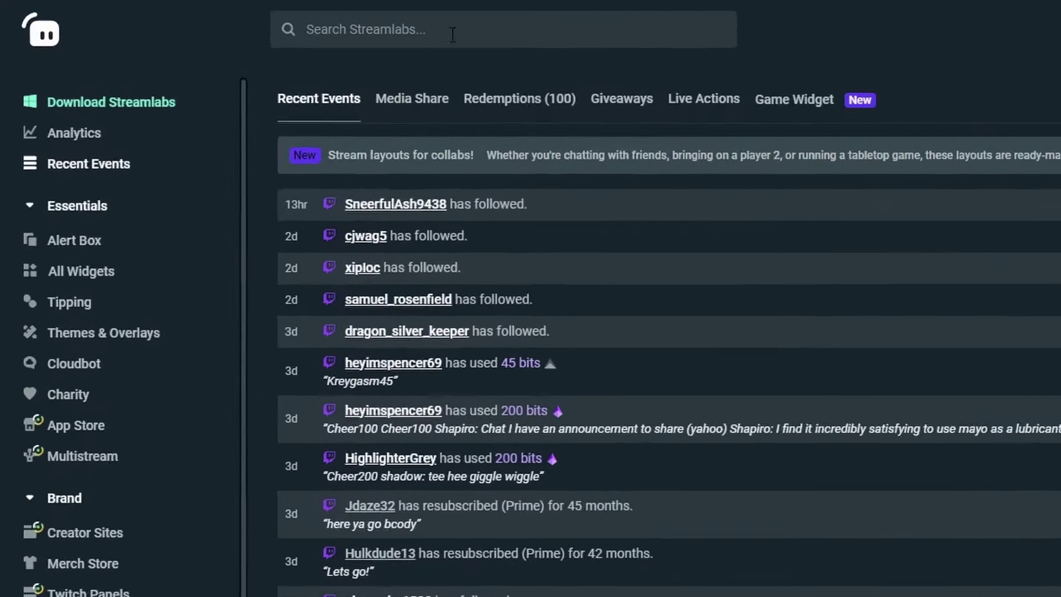
{"action": "left_click", "coordinate": [344, 27]}
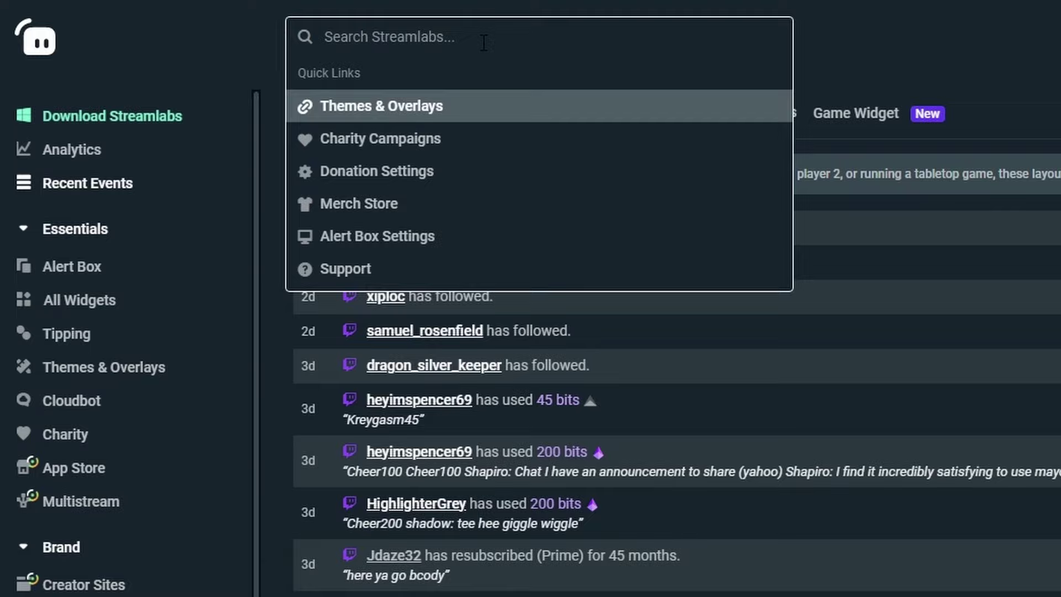
{"action": "type", "text": "chatbox"}
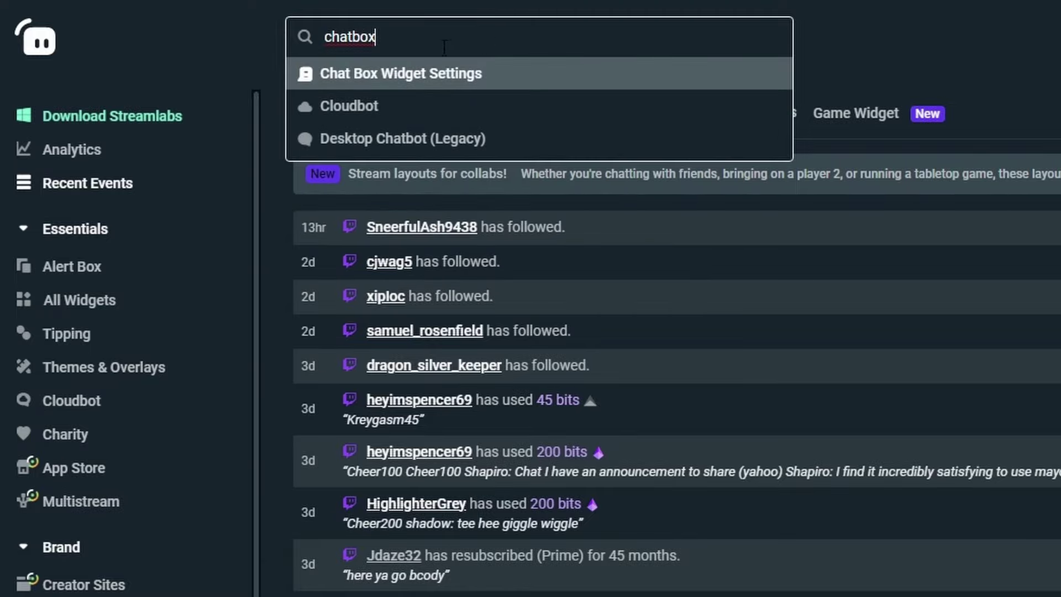
In Chat Box widget settings, try the Boxed theme, return to Twitch, and save
{"action": "left_click", "coordinate": [464, 83]}
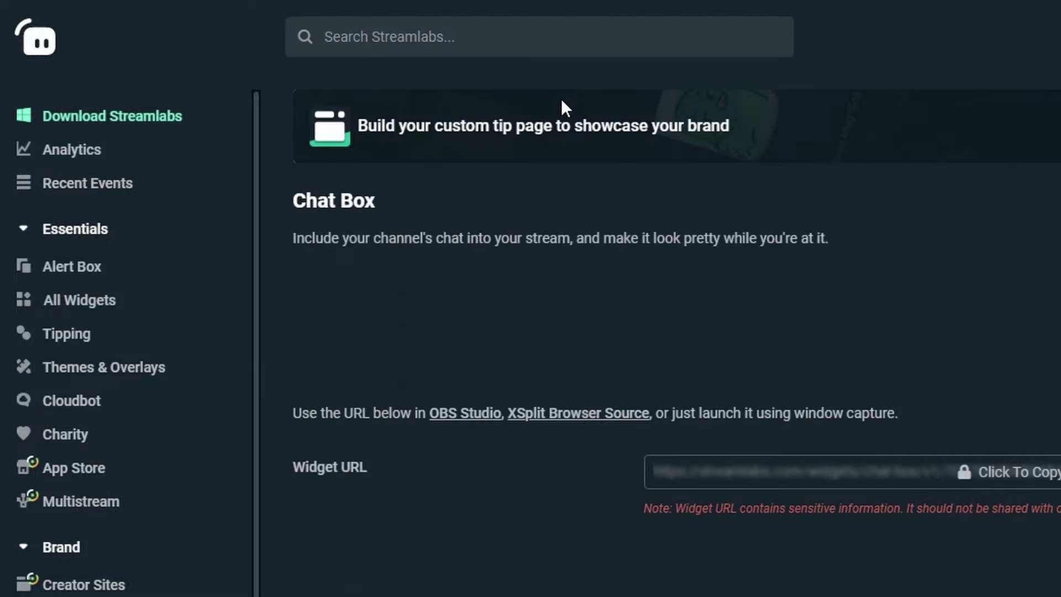
{"action": "scroll", "coordinate": [409, 296], "scroll_direction": "down", "scroll_amount": 2}
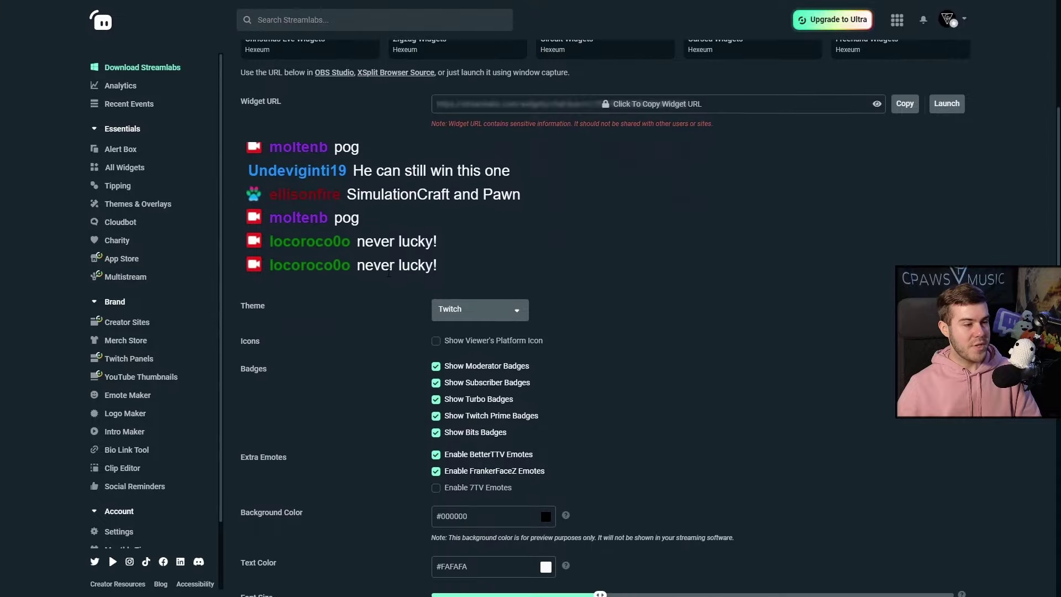
{"action": "scroll", "coordinate": [388, 273], "scroll_direction": "down", "scroll_amount": 1}
{"action": "left_click", "coordinate": [466, 260]}
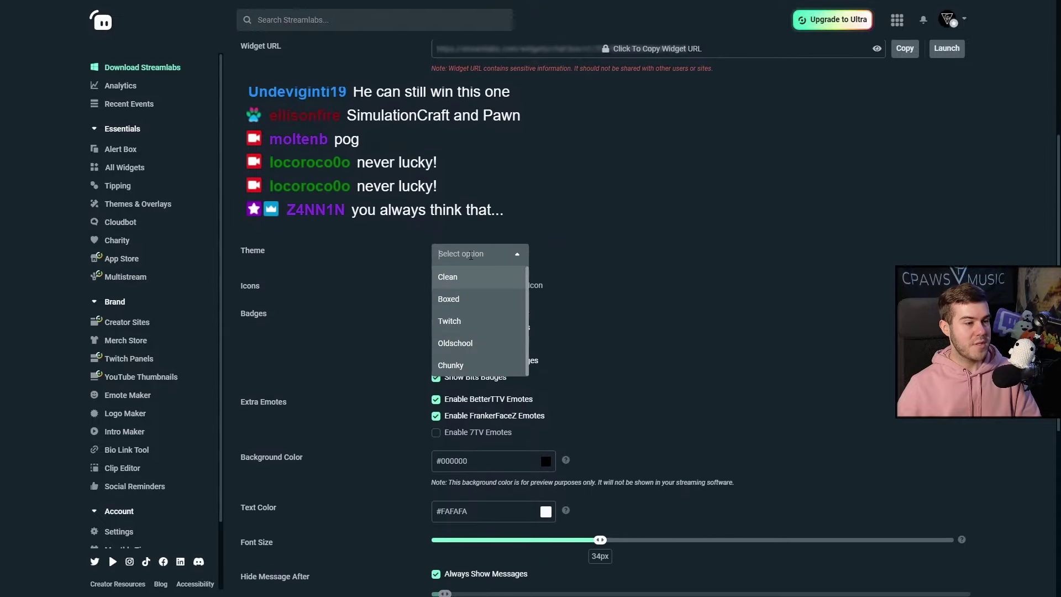
{"action": "left_click", "coordinate": [472, 298]}
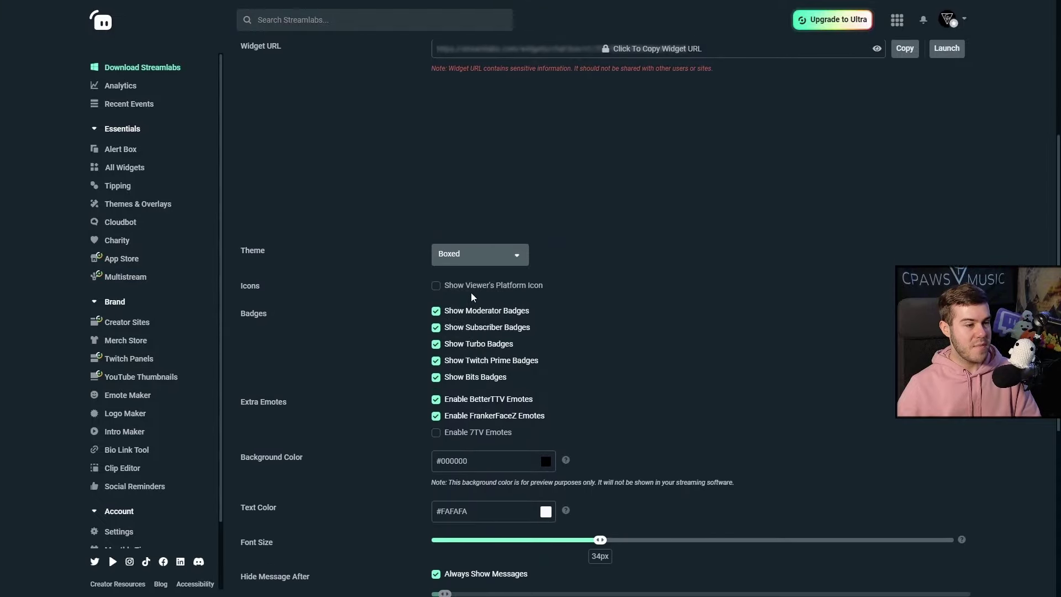
{"action": "left_click", "coordinate": [482, 258]}
{"action": "left_click", "coordinate": [464, 322]}
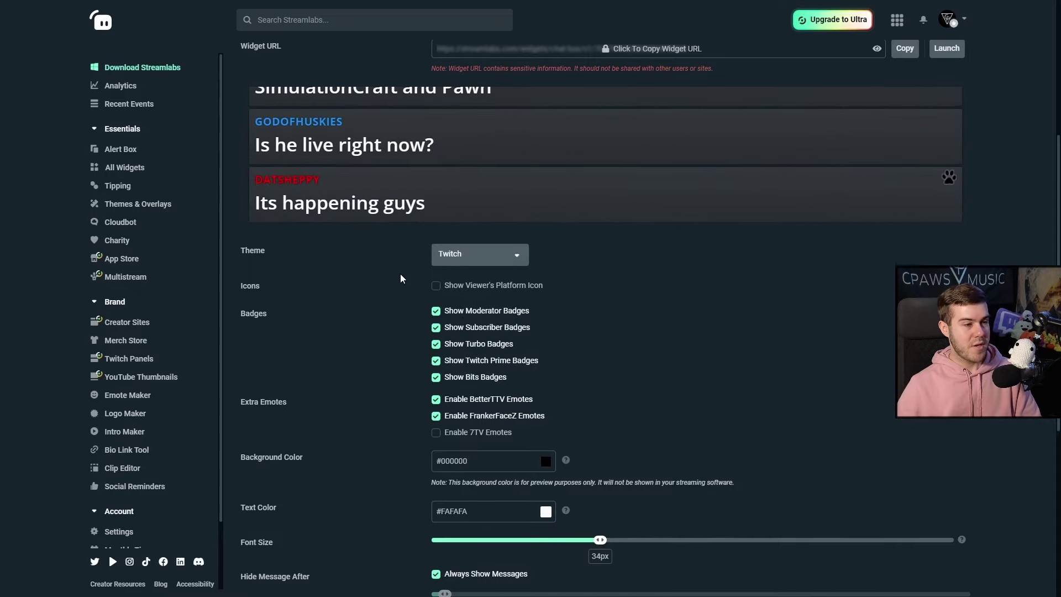
{"action": "scroll", "coordinate": [578, 310], "scroll_direction": "down", "scroll_amount": 5}
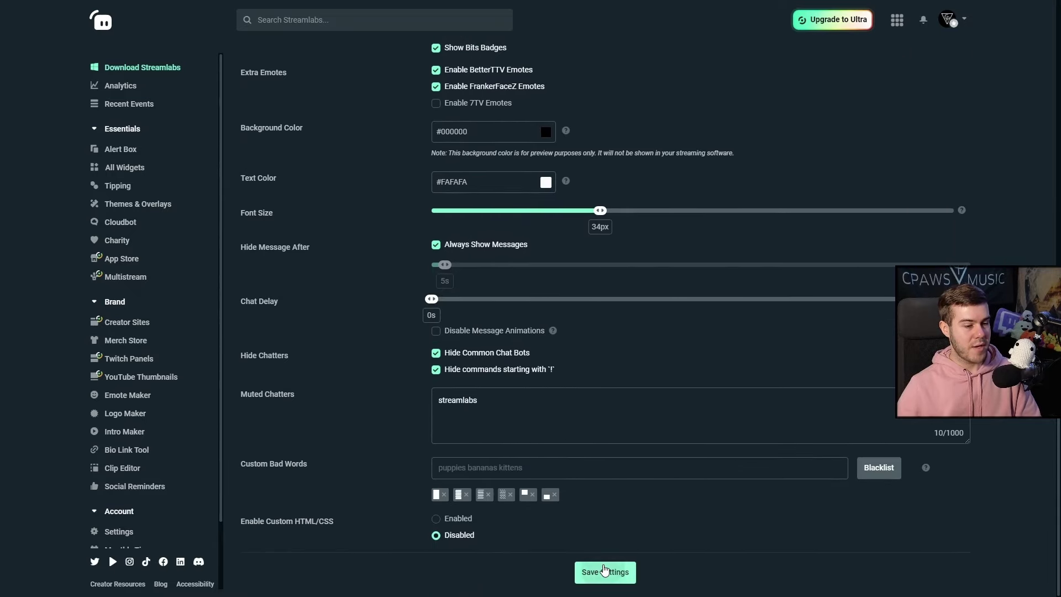
{"action": "left_click", "coordinate": [605, 570]}
Copy the chat box Widget URL, confirming the warning dialog
{"action": "scroll", "coordinate": [378, 336], "scroll_direction": "up", "scroll_amount": 6}
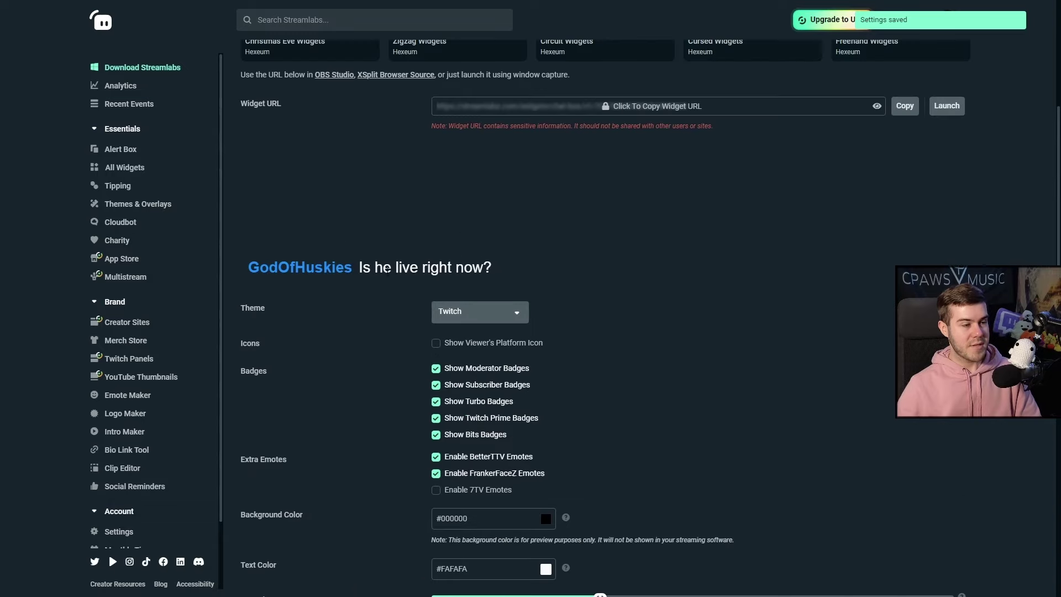
{"action": "scroll", "coordinate": [359, 240], "scroll_direction": "down", "scroll_amount": 3}
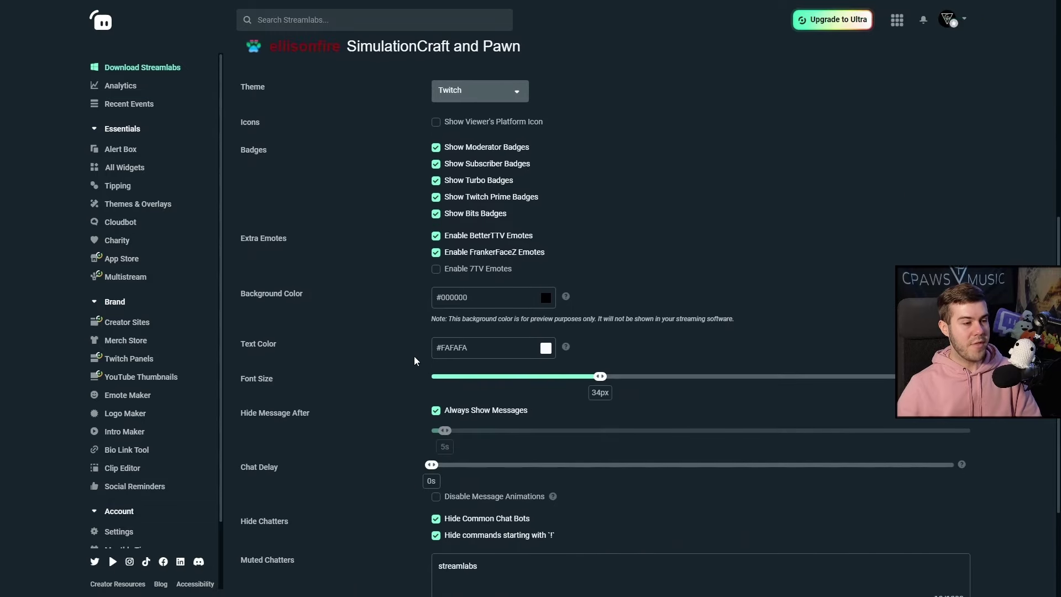
{"action": "scroll", "coordinate": [410, 357], "scroll_direction": "down", "scroll_amount": 3}
{"action": "scroll", "coordinate": [409, 357], "scroll_direction": "up", "scroll_amount": 5}
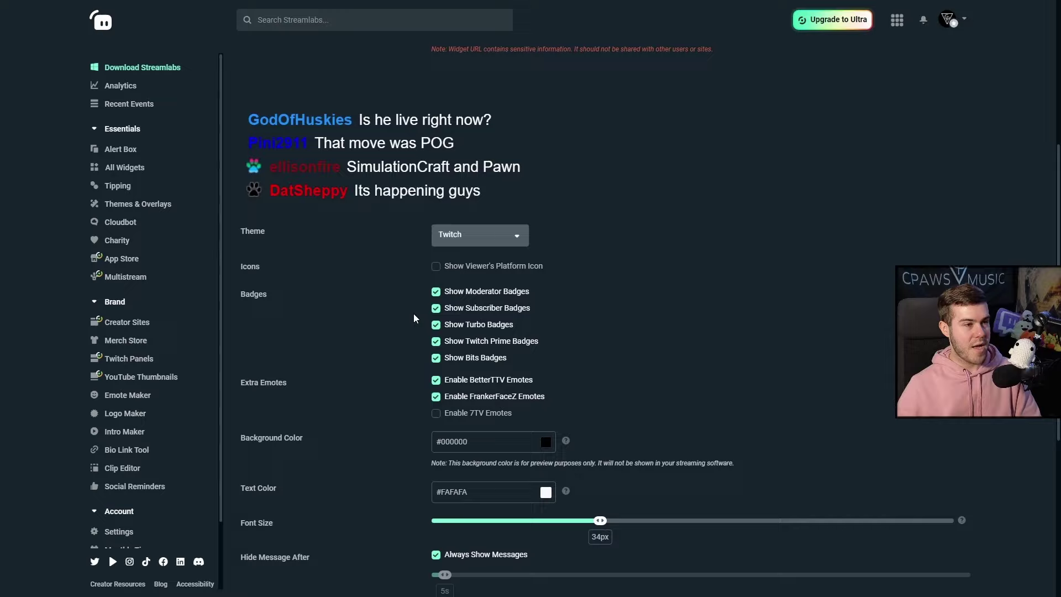
{"action": "scroll", "coordinate": [414, 318], "scroll_direction": "up", "scroll_amount": 4}
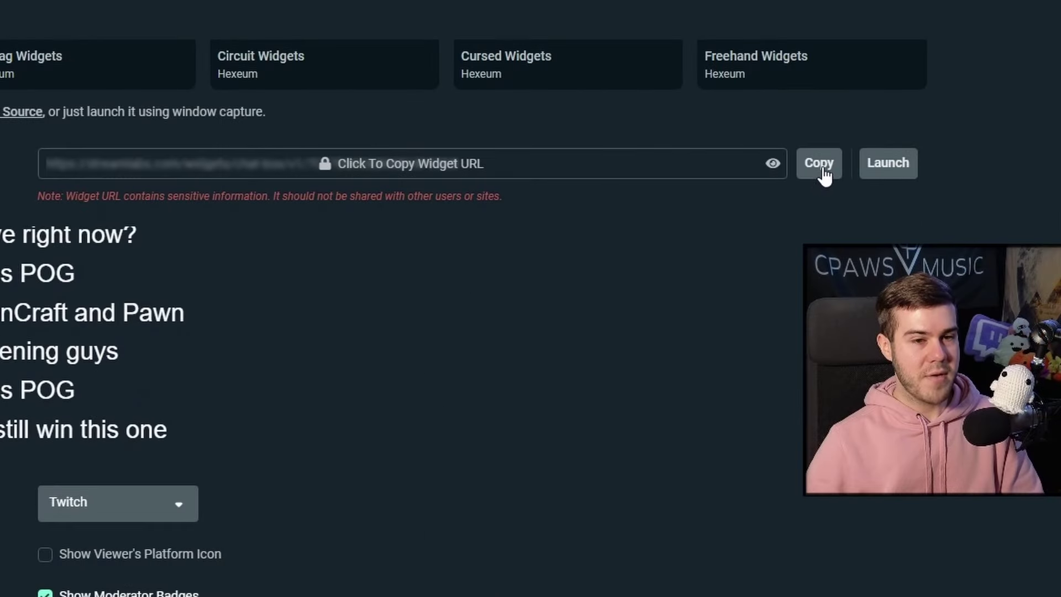
{"action": "left_click", "coordinate": [820, 163]}
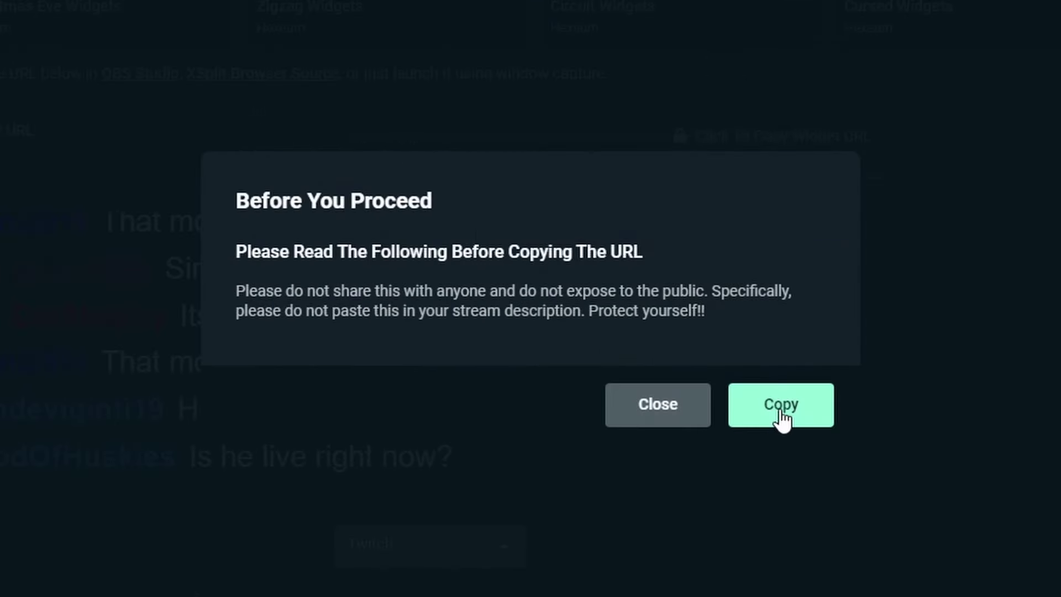
{"action": "left_click", "coordinate": [781, 413]}
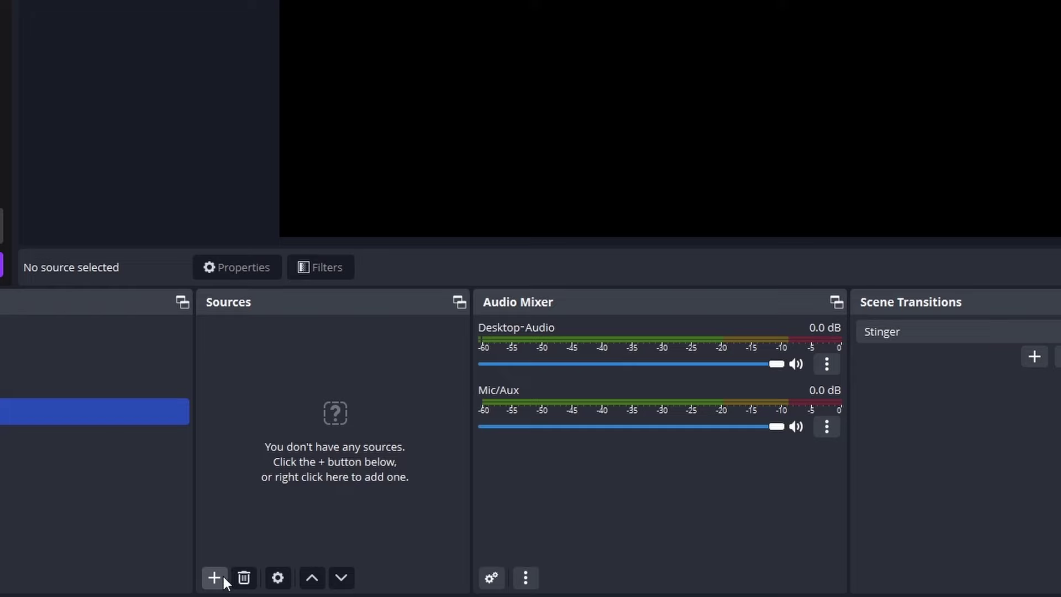
Add a Browser source named 'Streamlabs Chatbox' and paste the copied widget URL into it
{"action": "left_click", "coordinate": [214, 578]}
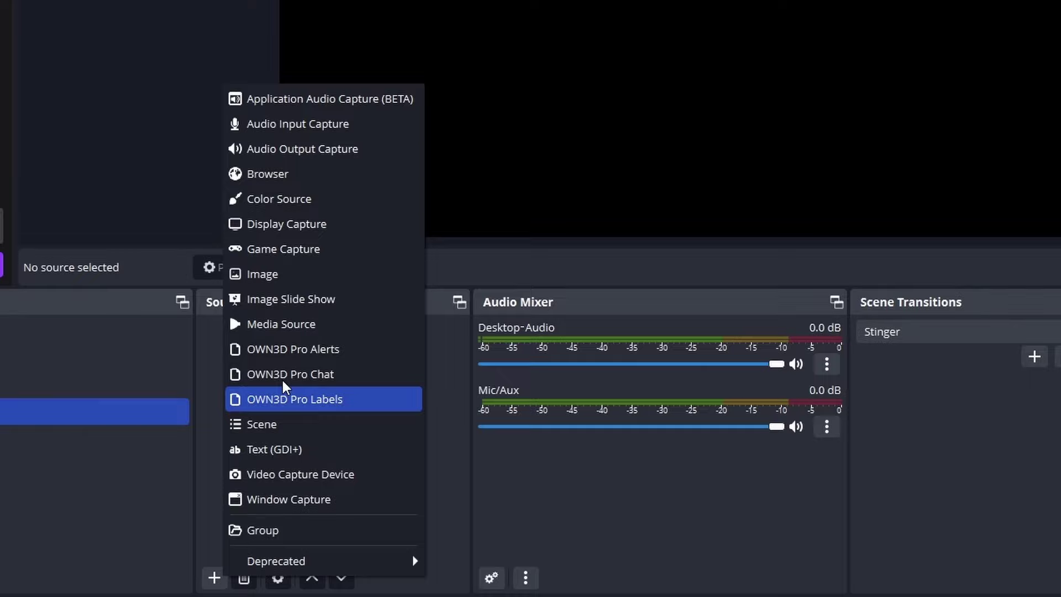
{"action": "left_click", "coordinate": [306, 174]}
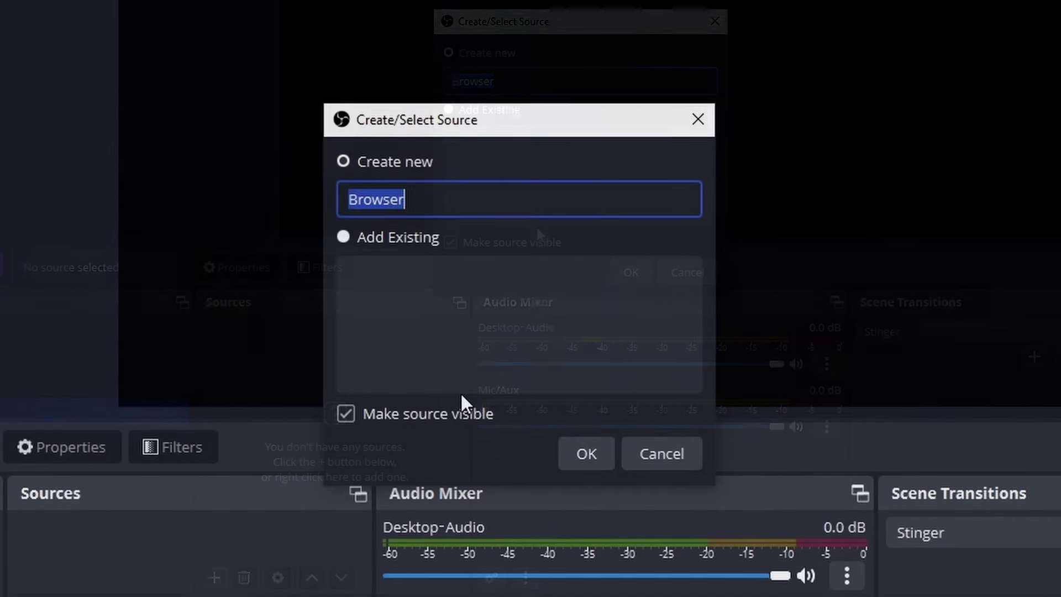
{"action": "type", "text": "Streamlabs Chjatbn"}
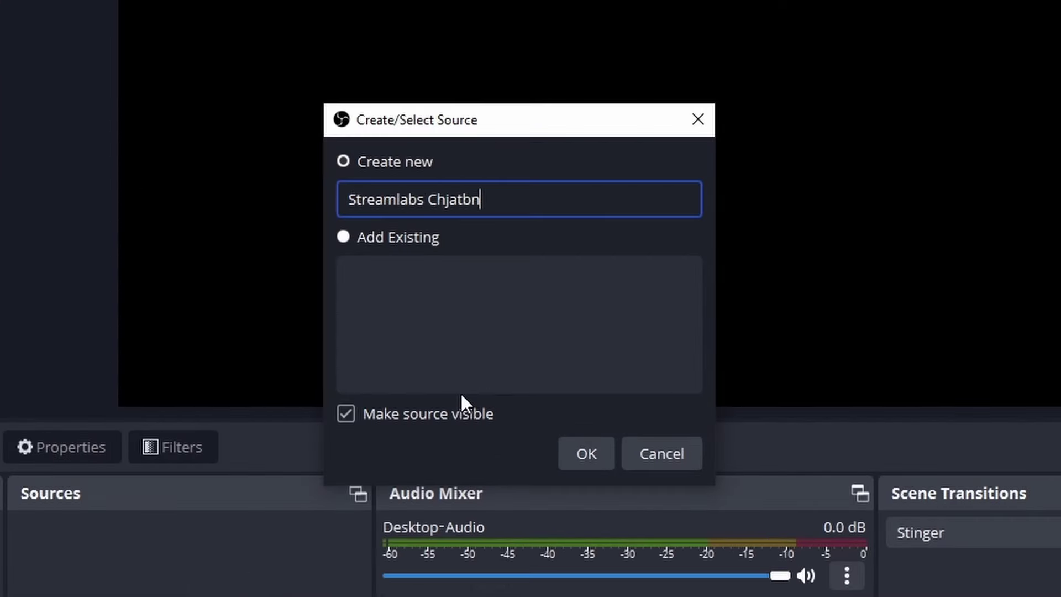
{"action": "type", "text": "ox"}
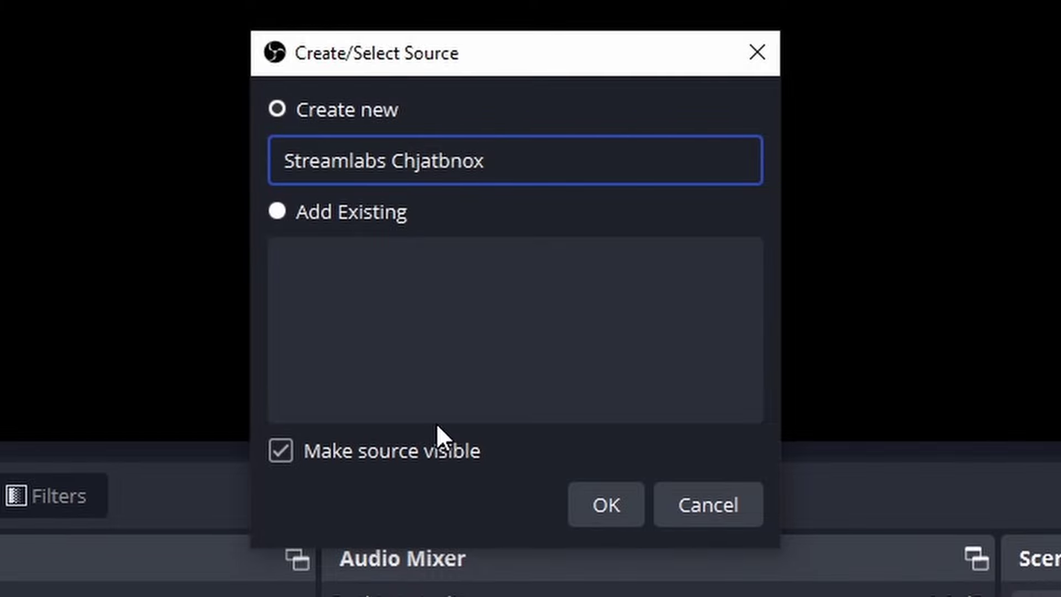
{"action": "key", "text": "BackSpace"}
{"action": "key", "text": "BackSpace"}
{"action": "key", "text": "BackSpace"}
{"action": "key", "text": "BackSpace"}
{"action": "key", "text": "BackSpace"}
{"action": "key", "text": "BackSpace"}
{"action": "key", "text": "BackSpace"}
{"action": "type", "text": "atbox"}
{"action": "left_click", "coordinate": [601, 503]}
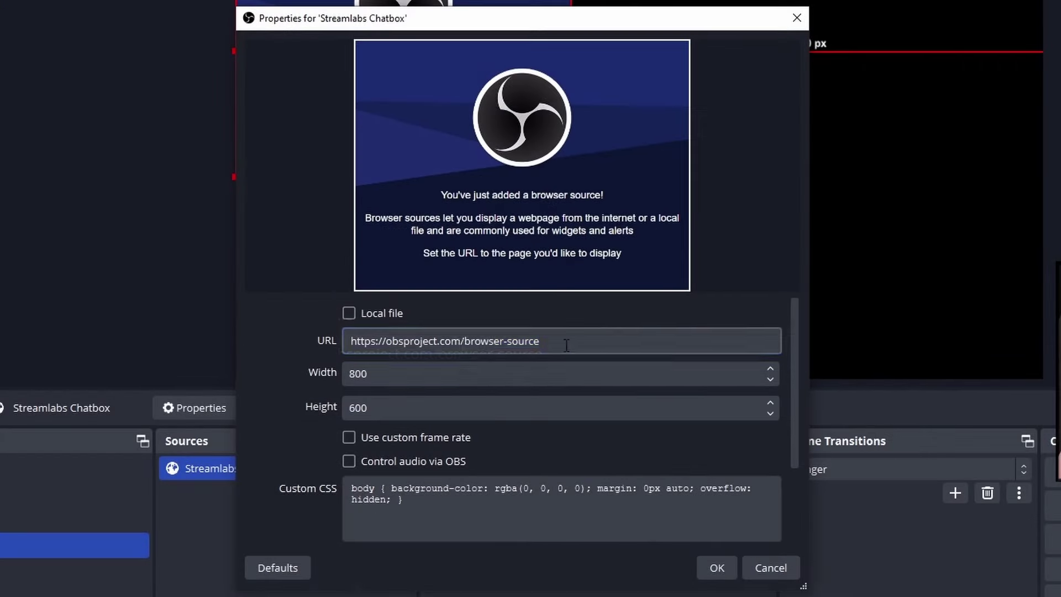
{"action": "left_click_drag", "start_coordinate": [566, 346], "coordinate": [262, 347]}
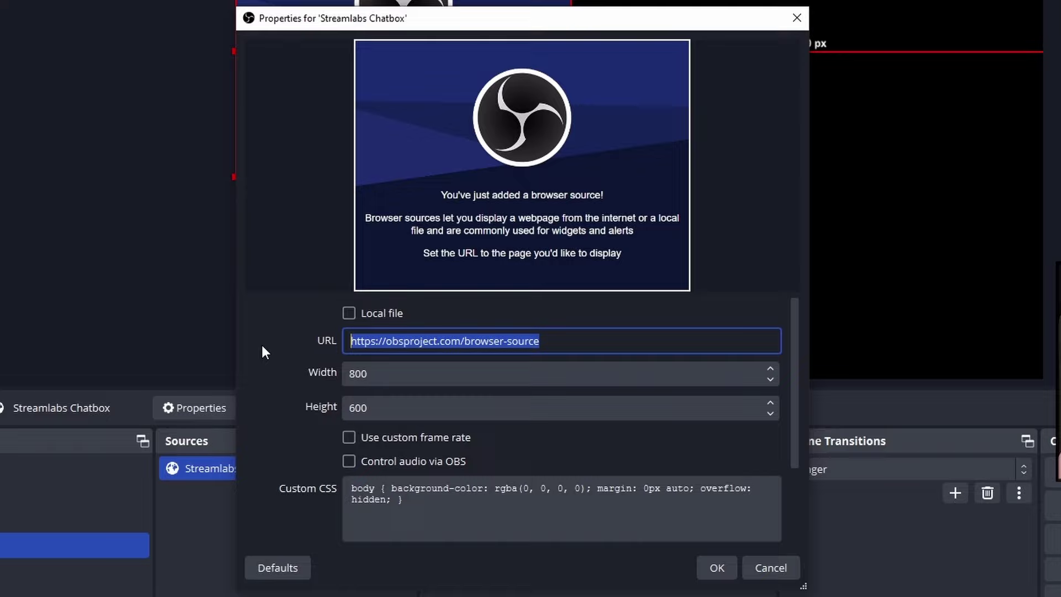
{"action": "key", "text": "ctrl+v"}
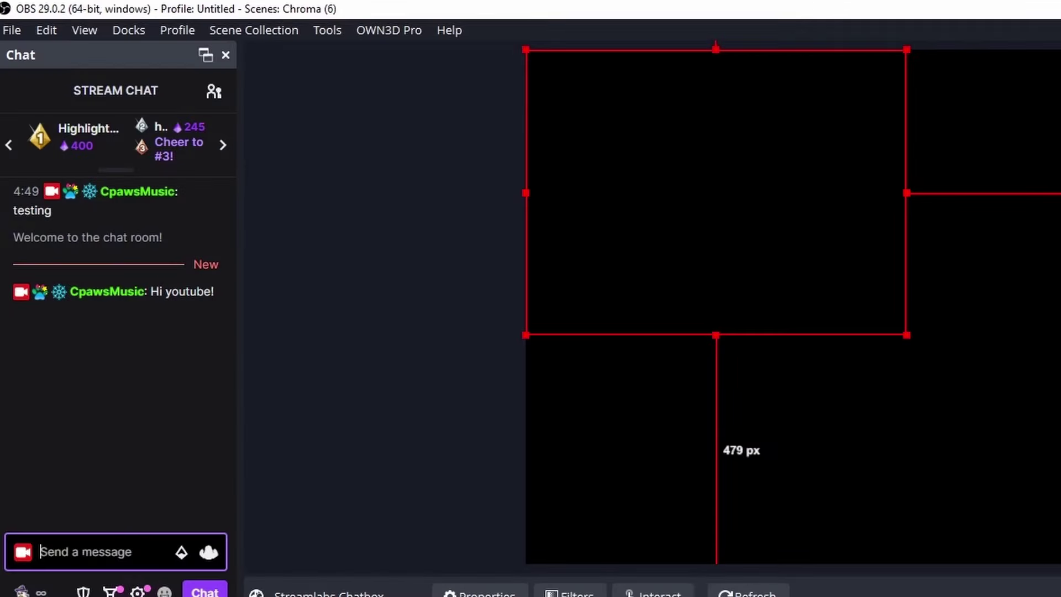
Send three 'Testing' chat messages and drag the Streamlabs Chatbox overlay lower on the canvas
{"action": "type", "text": "Test"}
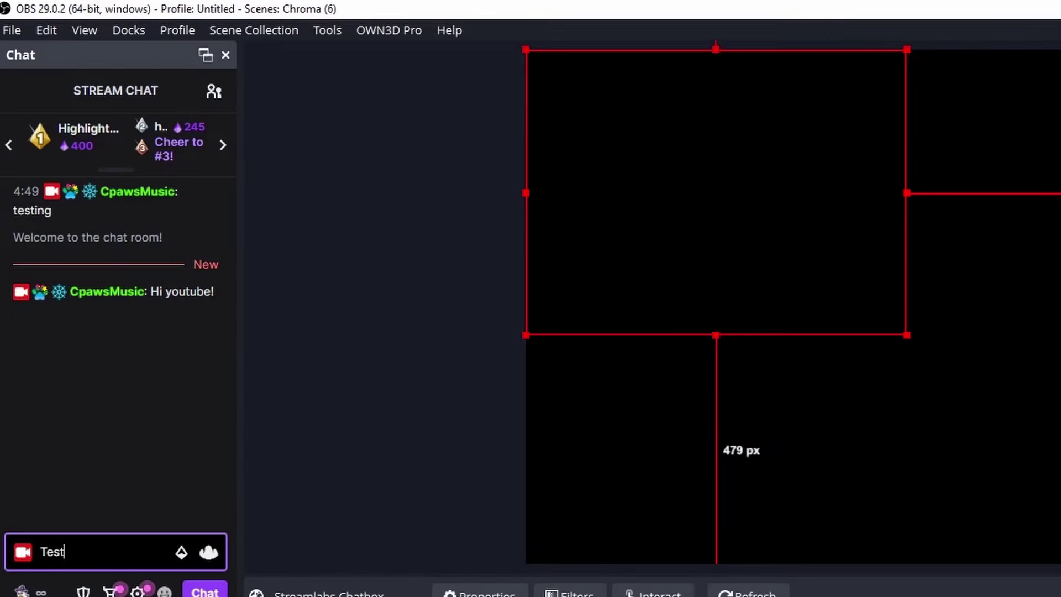
{"action": "type", "text": "ing"}
{"action": "key", "text": "Return"}
{"action": "type", "text": "Testing"}
{"action": "key", "text": "Return"}
{"action": "type", "text": "Testing"}
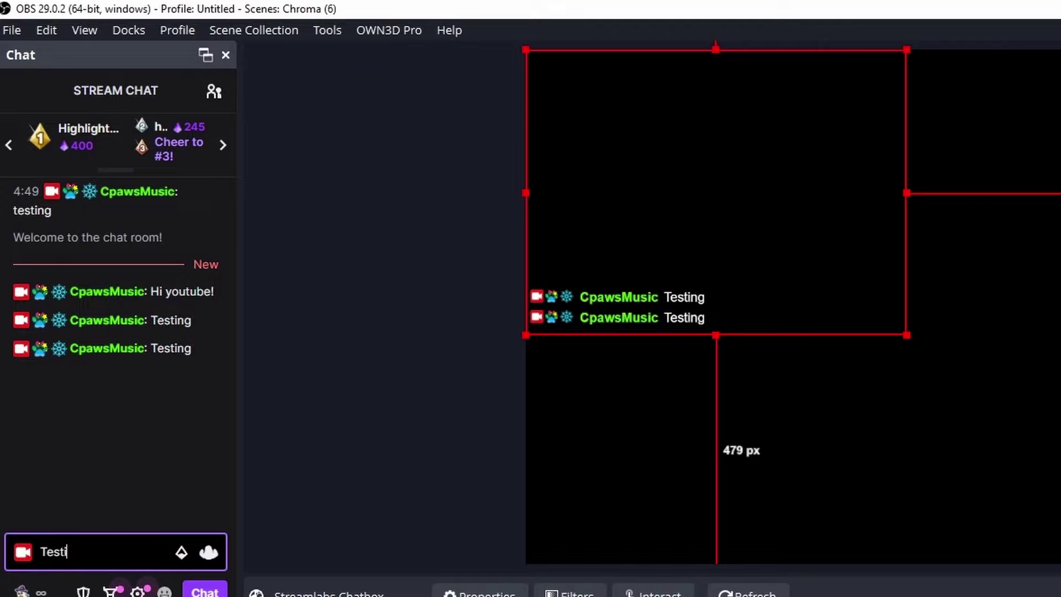
{"action": "key", "text": "Return"}
{"action": "left_click_drag", "start_coordinate": [736, 246], "coordinate": [718, 316]}
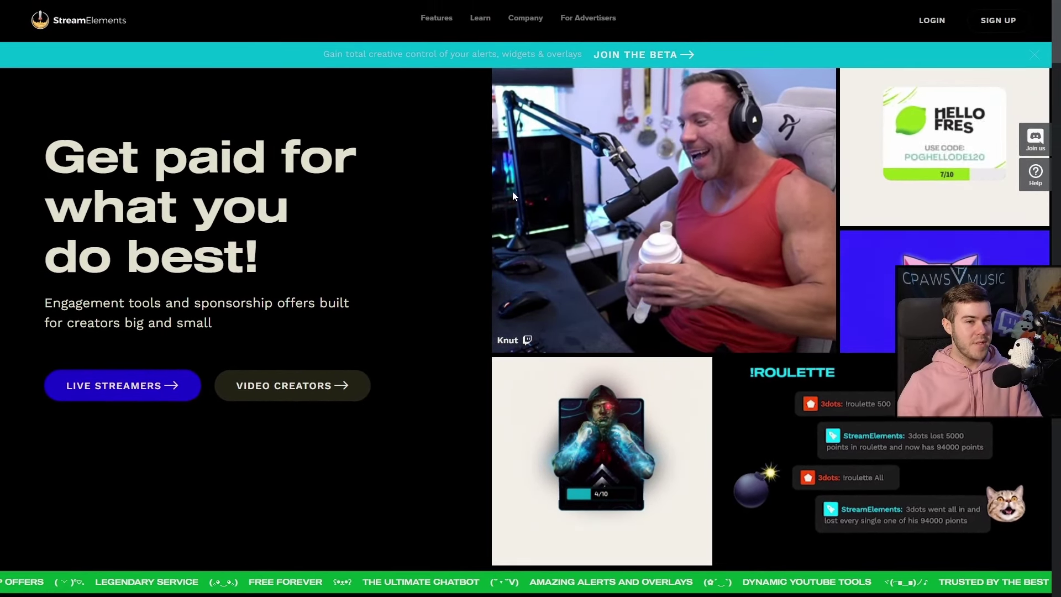
Log in to StreamElements with the Twitch account and authorize access
{"action": "left_click", "coordinate": [932, 21]}
{"action": "left_click", "coordinate": [530, 264]}
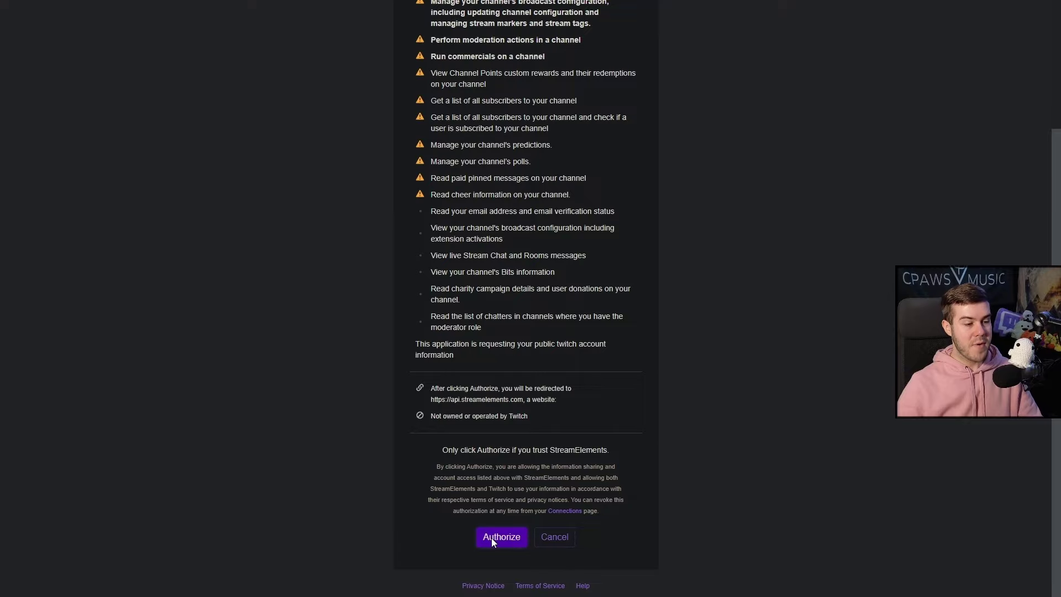
{"action": "left_click", "coordinate": [492, 538]}
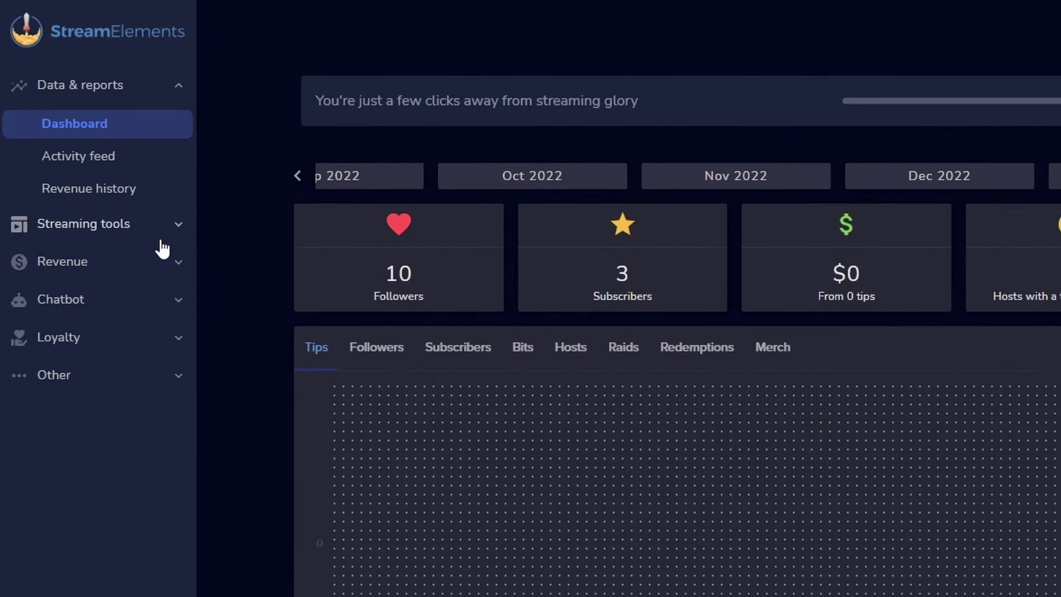
Go to My Overlays under streaming tools and open the Boxed chat by Cocahh overlay
{"action": "left_click", "coordinate": [180, 230]}
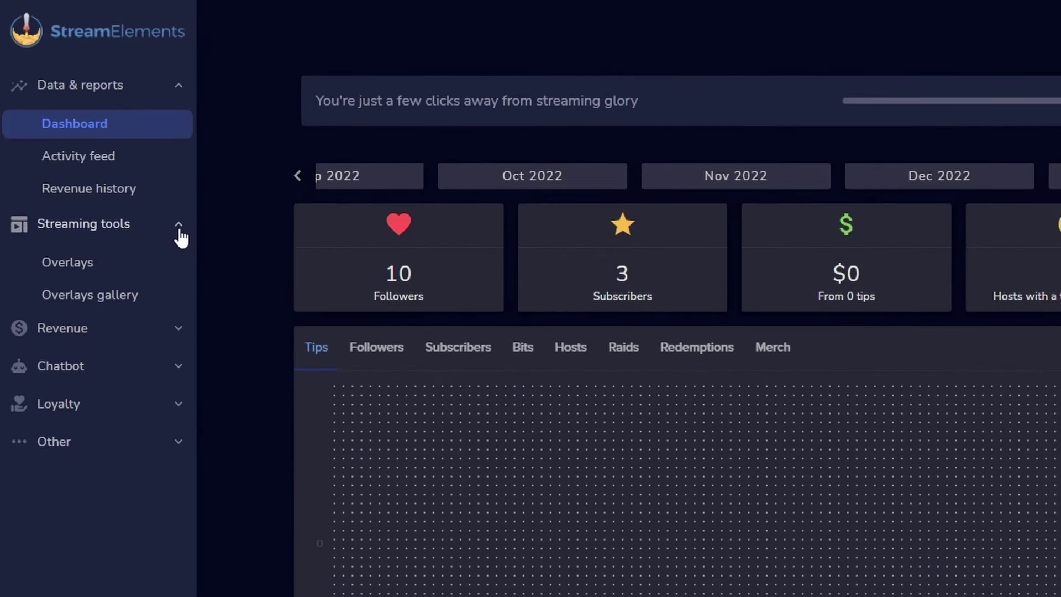
{"action": "left_click", "coordinate": [116, 264]}
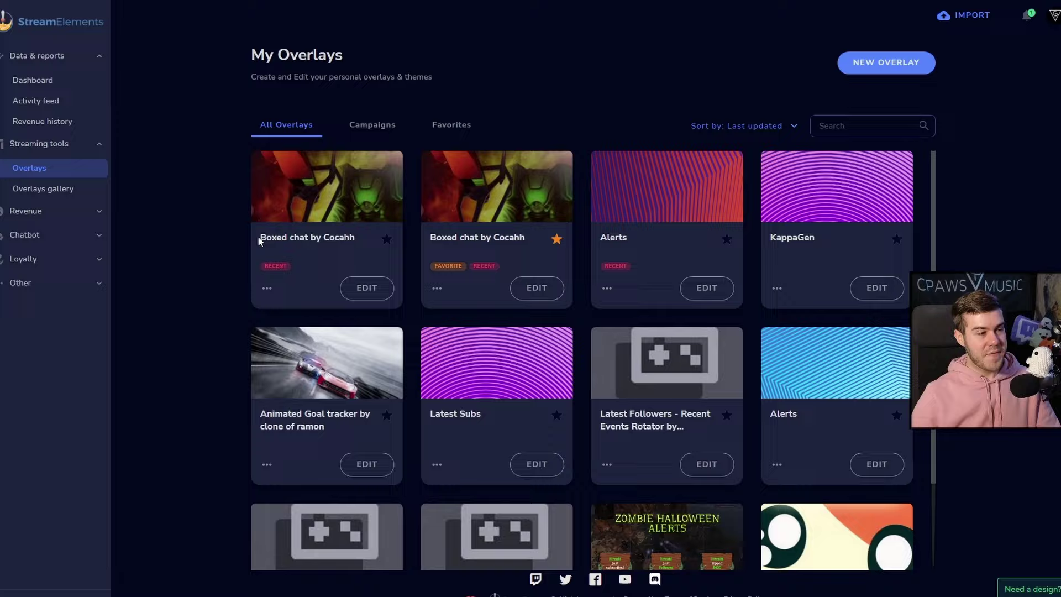
{"action": "left_click_drag", "start_coordinate": [268, 236], "coordinate": [337, 234]}
{"action": "left_click_drag", "start_coordinate": [240, 358], "coordinate": [278, 359]}
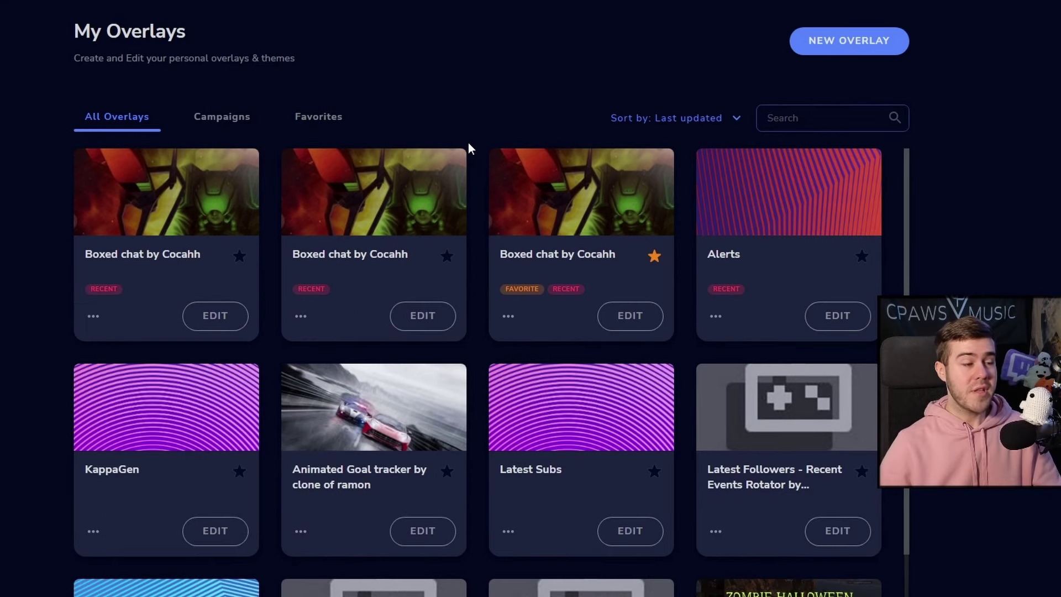
{"action": "left_click_drag", "start_coordinate": [96, 258], "coordinate": [196, 262]}
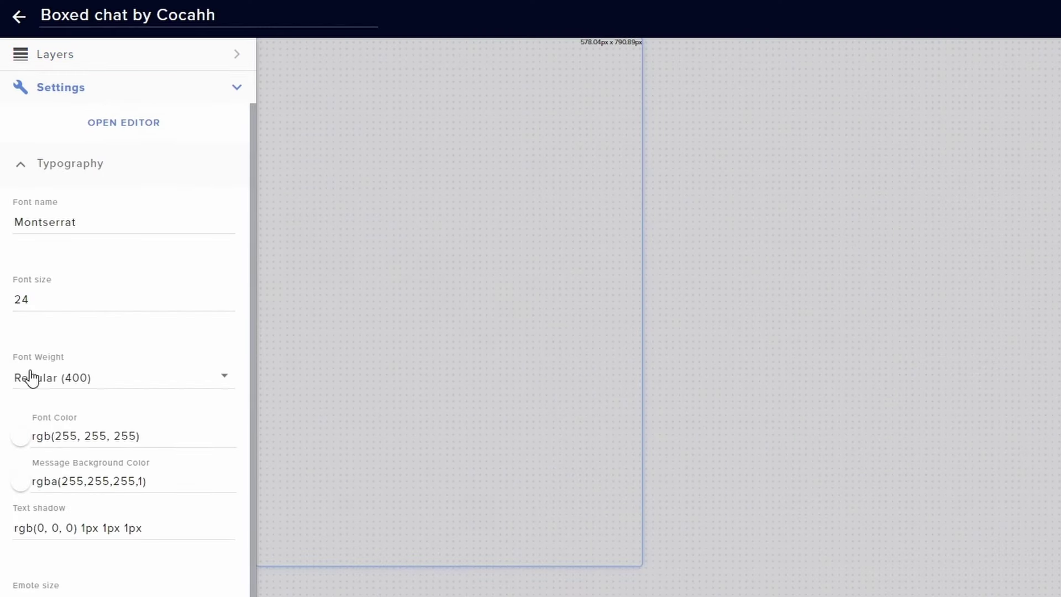
Expand the widget's Settings and Other sections and send test messages into the Boxed chat preview
{"action": "scroll", "coordinate": [24, 223], "scroll_direction": "down", "scroll_amount": 3}
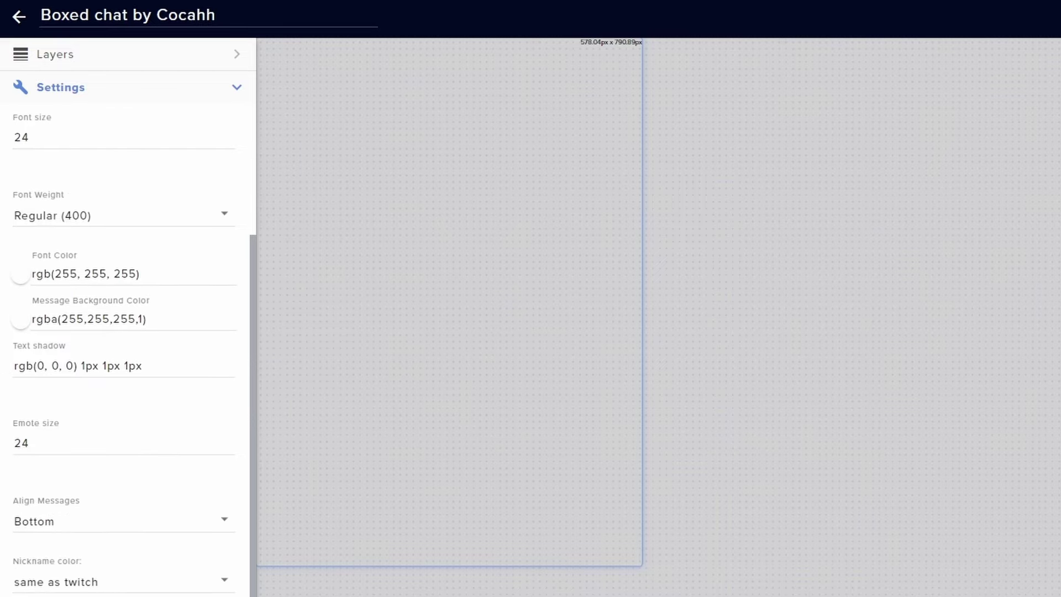
{"action": "scroll", "coordinate": [75, 328], "scroll_direction": "down", "scroll_amount": 5}
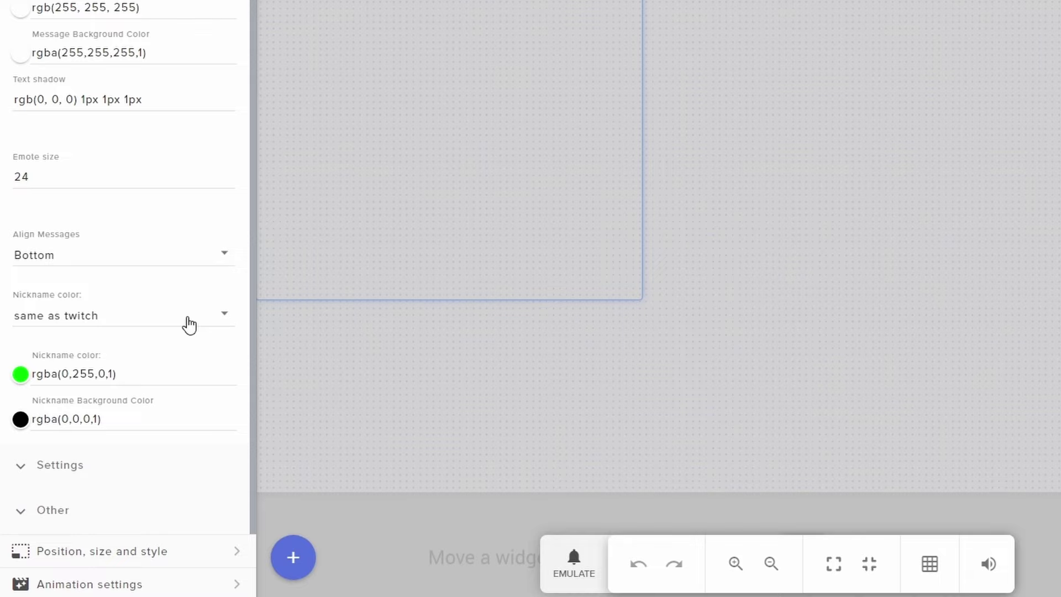
{"action": "left_click", "coordinate": [22, 466]}
{"action": "scroll", "coordinate": [85, 213], "scroll_direction": "down", "scroll_amount": 5}
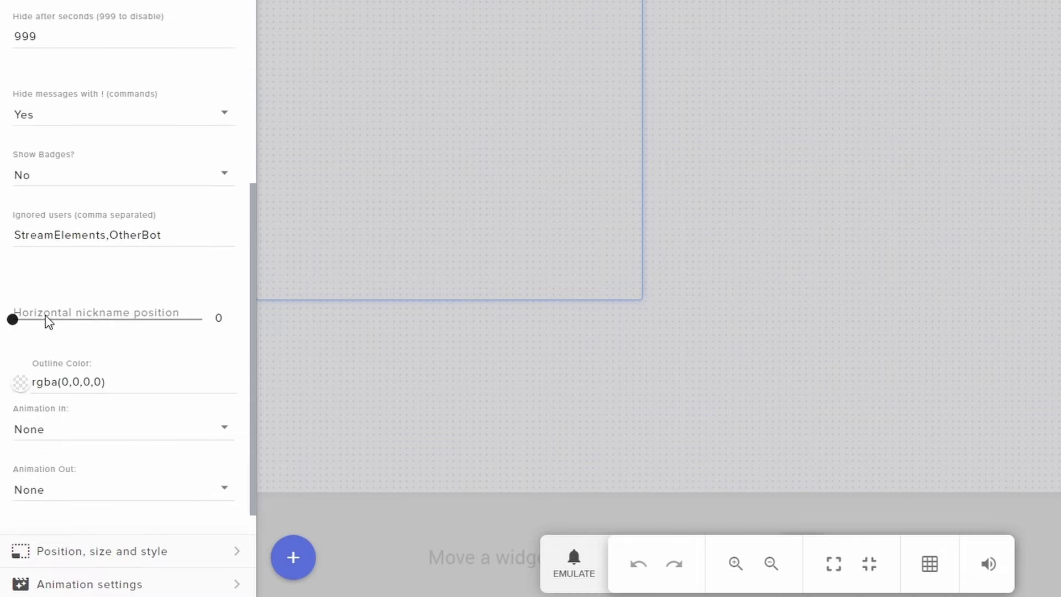
{"action": "scroll", "coordinate": [33, 453], "scroll_direction": "down", "scroll_amount": 1}
{"action": "left_click", "coordinate": [28, 520]}
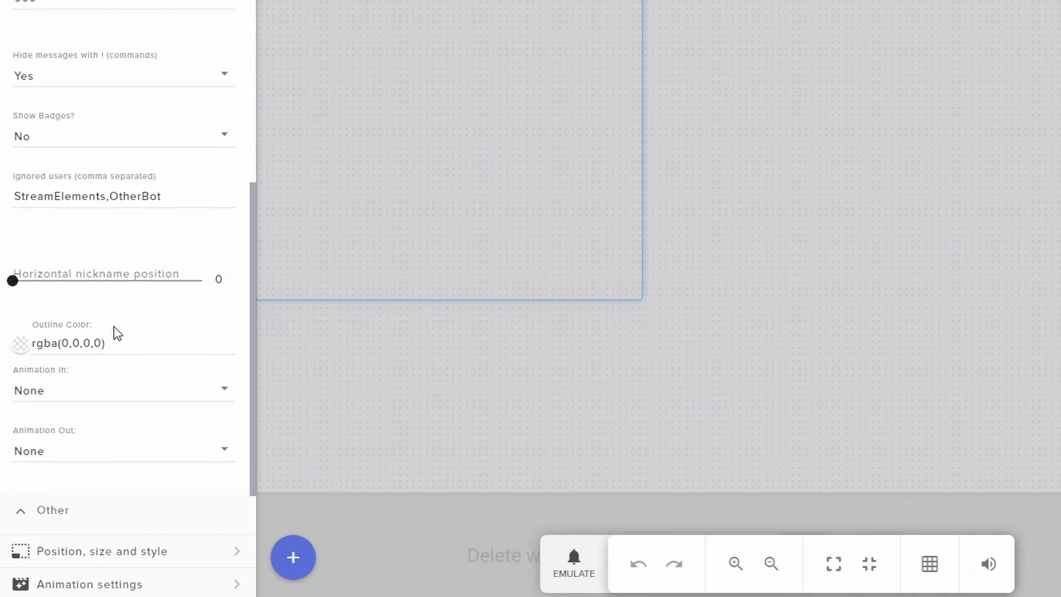
{"action": "scroll", "coordinate": [118, 331], "scroll_direction": "down", "scroll_amount": 2}
{"action": "left_click", "coordinate": [72, 492]}
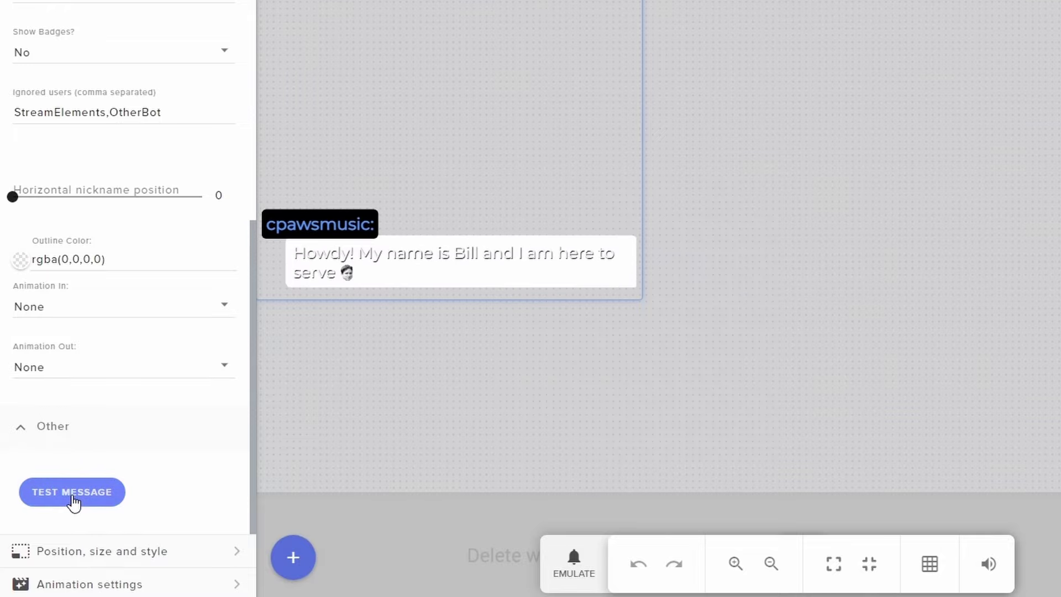
{"action": "scroll", "coordinate": [72, 500], "scroll_direction": "up", "scroll_amount": 5}
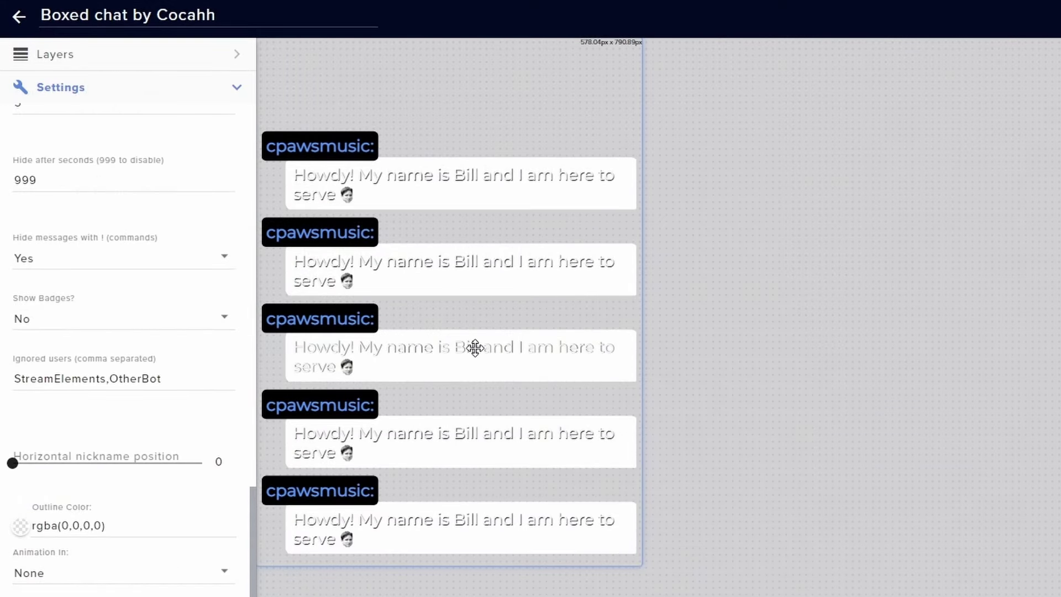
{"action": "scroll", "coordinate": [155, 397], "scroll_direction": "up", "scroll_amount": 10}
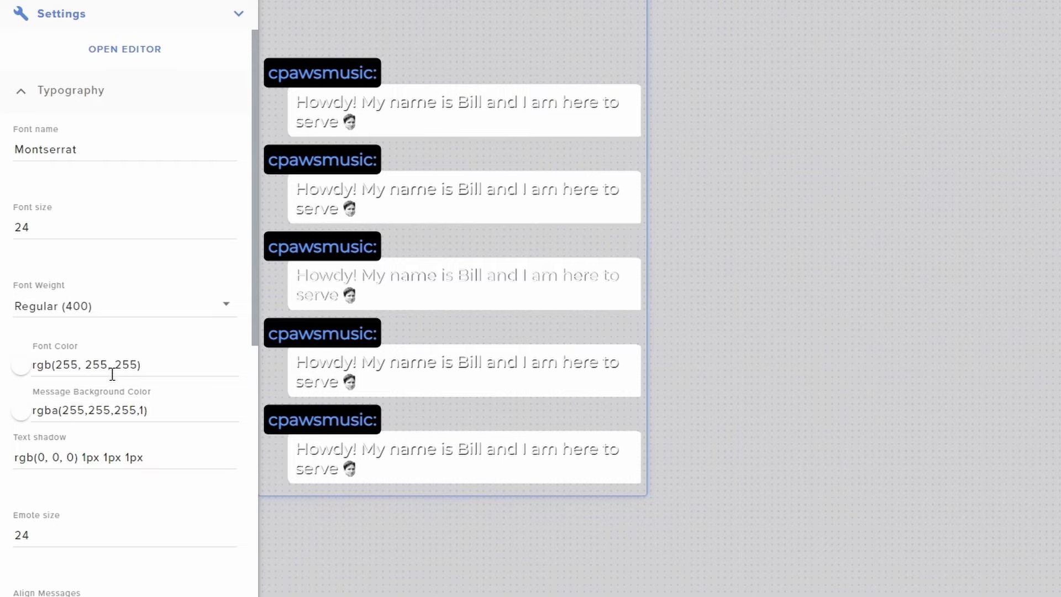
Set the chat message font colour to black and save the overlay
{"action": "left_click", "coordinate": [21, 369]}
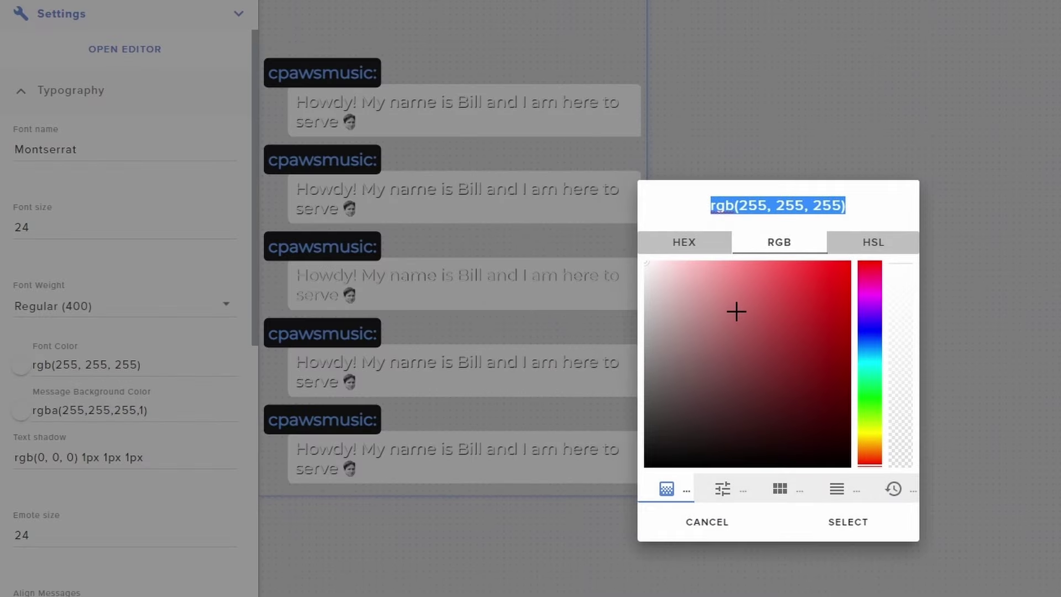
{"action": "left_click_drag", "start_coordinate": [734, 310], "coordinate": [607, 493]}
{"action": "left_click", "coordinate": [870, 528]}
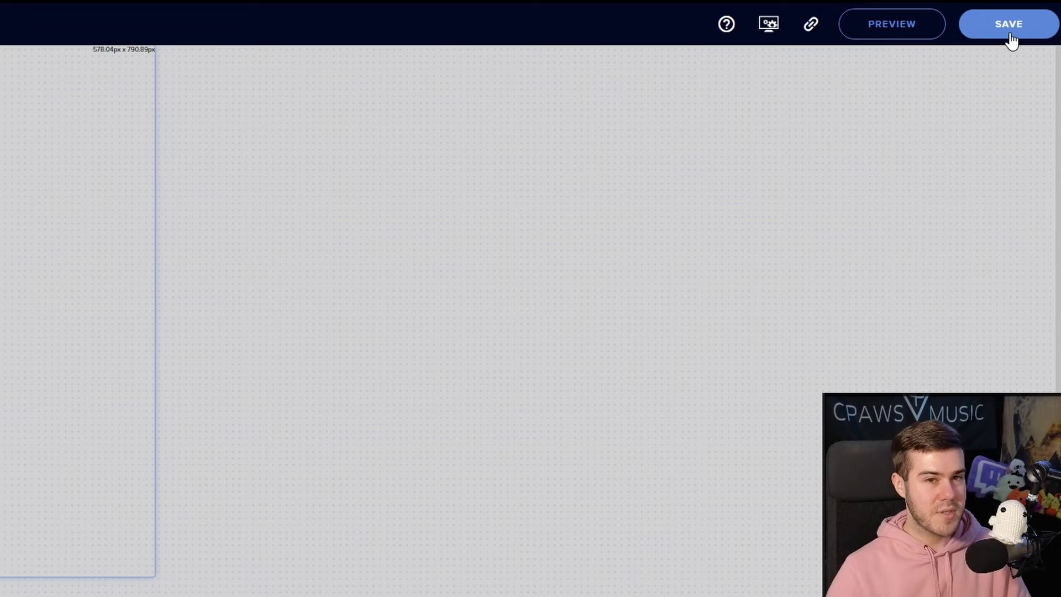
{"action": "left_click", "coordinate": [1011, 33]}
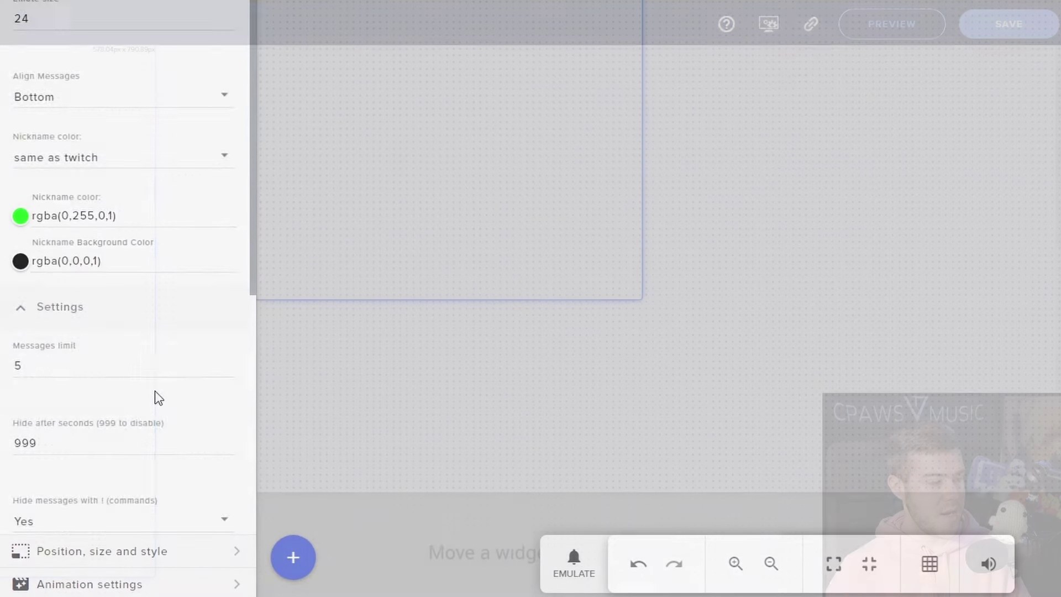
Send two test messages to preview the black text, then copy the overlay URL
{"action": "scroll", "coordinate": [157, 399], "scroll_direction": "down", "scroll_amount": 8}
{"action": "scroll", "coordinate": [134, 326], "scroll_direction": "down", "scroll_amount": 2}
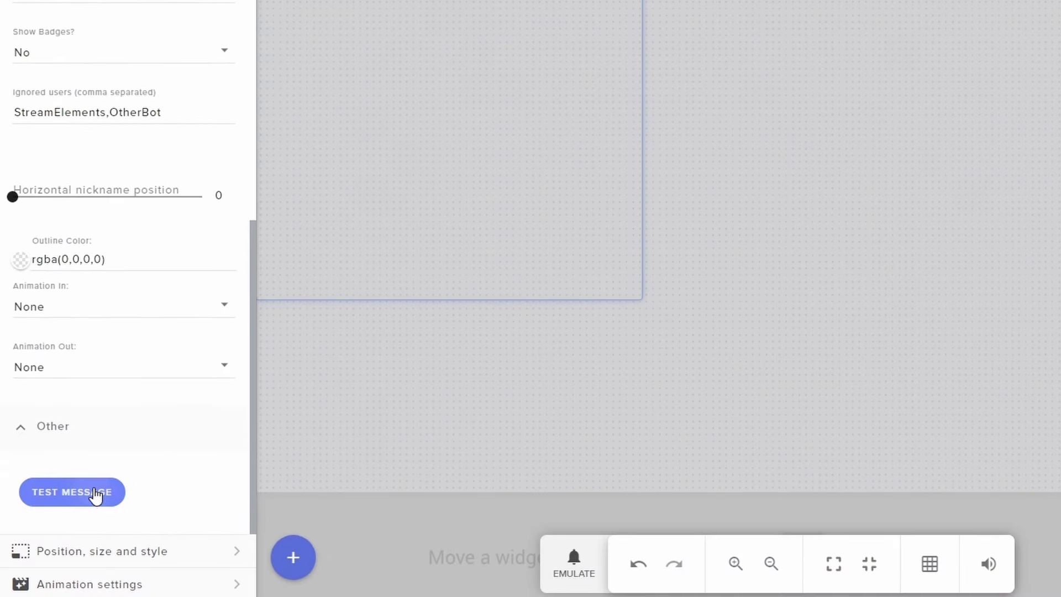
{"action": "left_click", "coordinate": [95, 493]}
{"action": "left_click", "coordinate": [95, 493]}
{"action": "left_click", "coordinate": [95, 494]}
{"action": "left_click", "coordinate": [95, 493]}
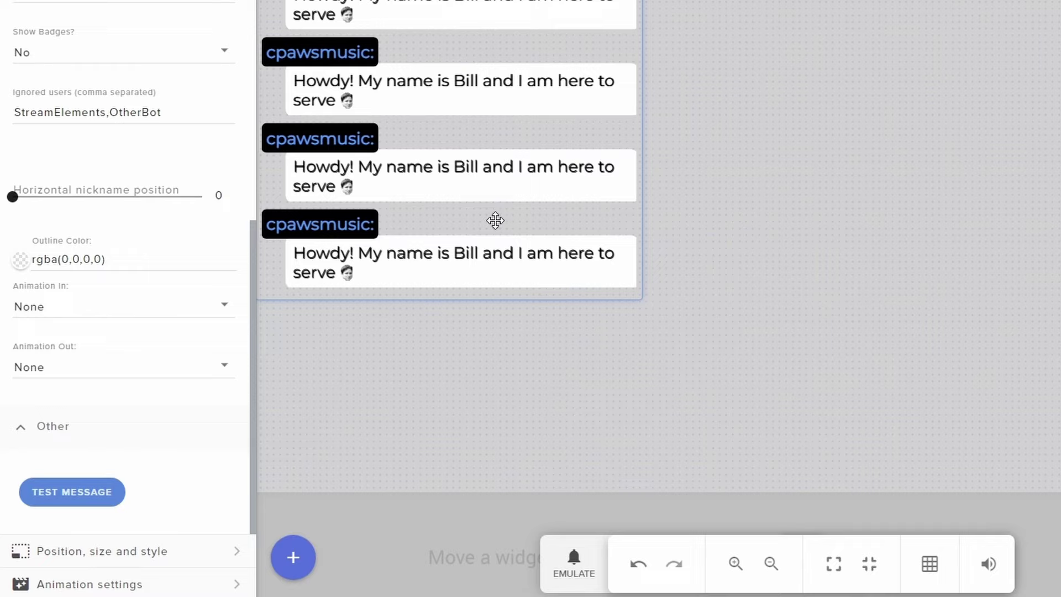
{"action": "scroll", "coordinate": [131, 240], "scroll_direction": "up", "scroll_amount": 13}
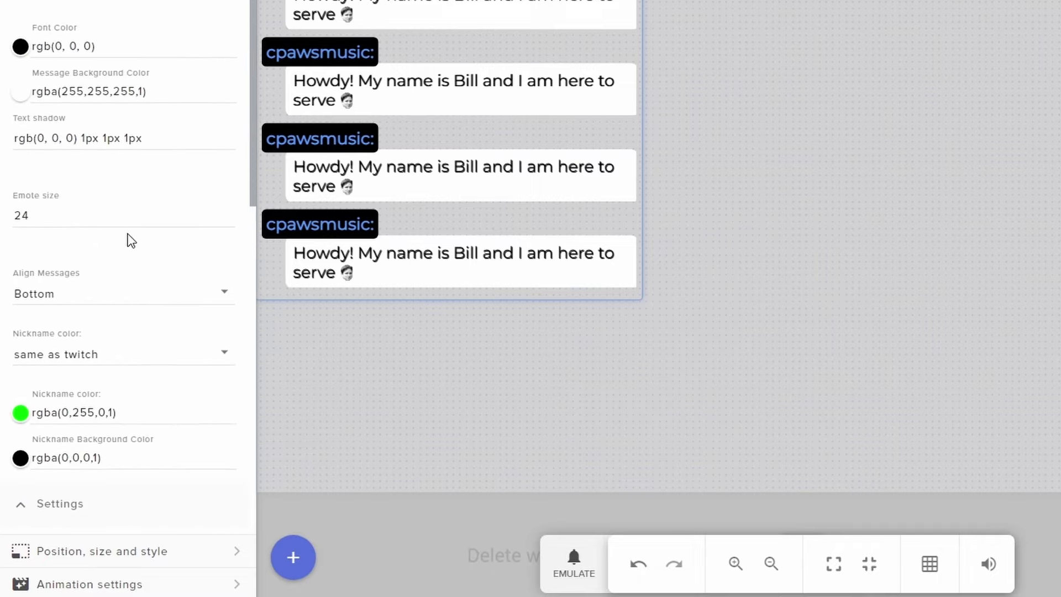
{"action": "scroll", "coordinate": [131, 240], "scroll_direction": "up", "scroll_amount": 2}
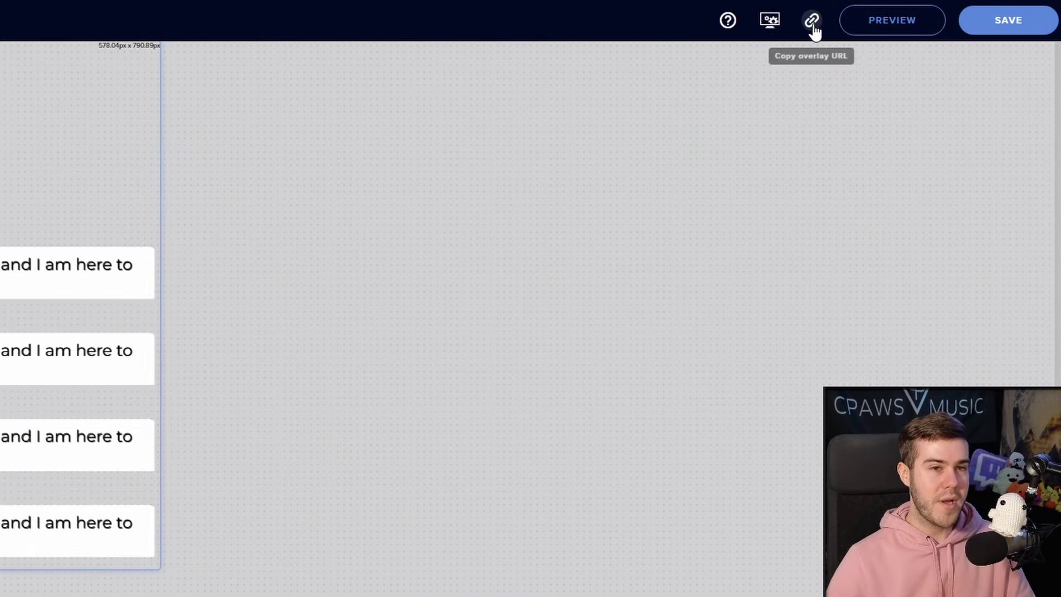
{"action": "left_click", "coordinate": [815, 30]}
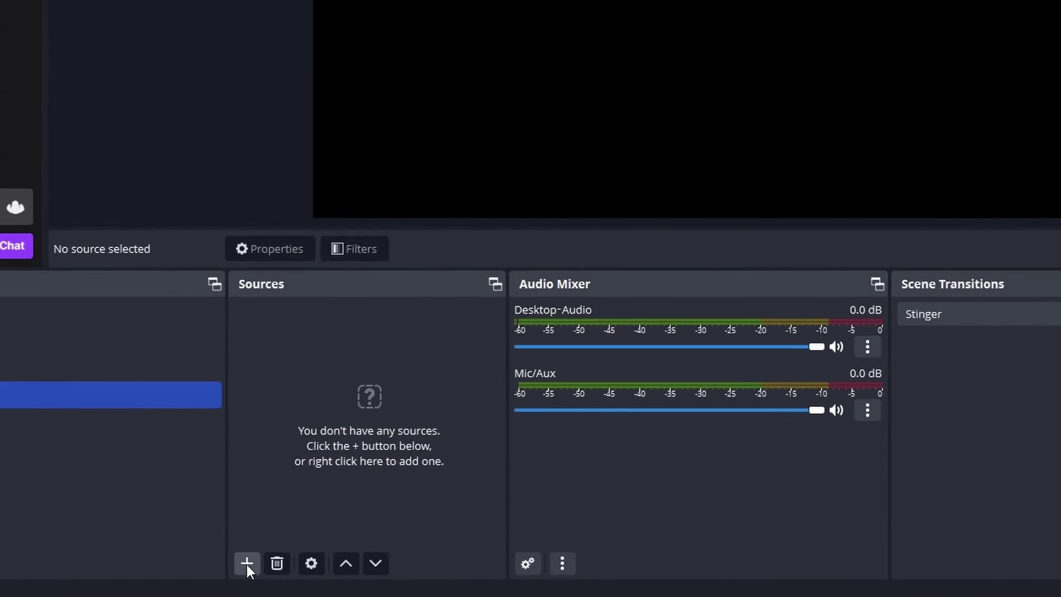
Add a new Browser source named 'SE Chatbox'
{"action": "left_click", "coordinate": [247, 565]}
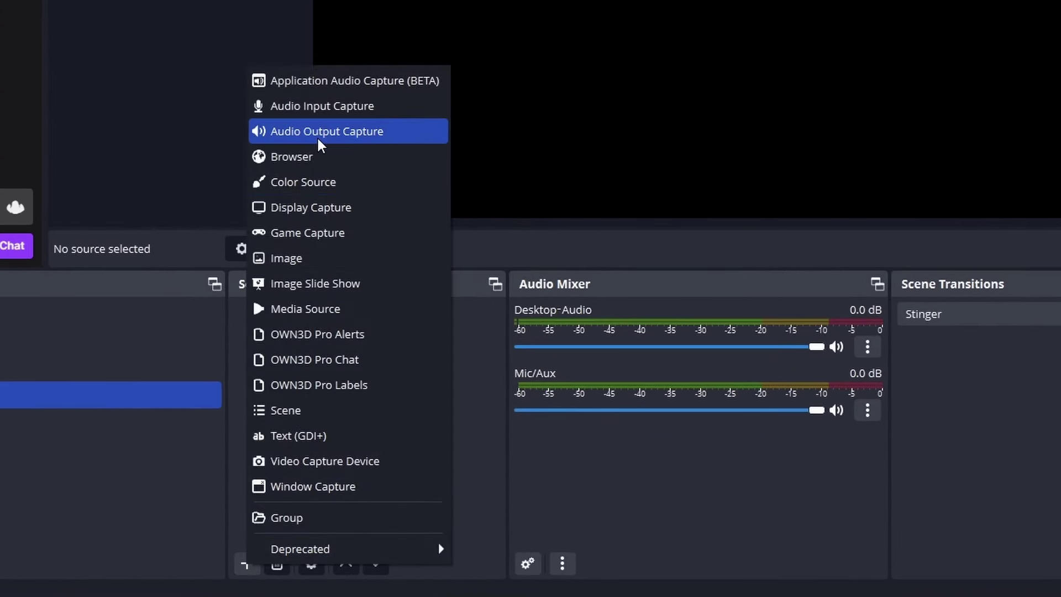
{"action": "left_click", "coordinate": [320, 158]}
{"action": "type", "text": "SE C"}
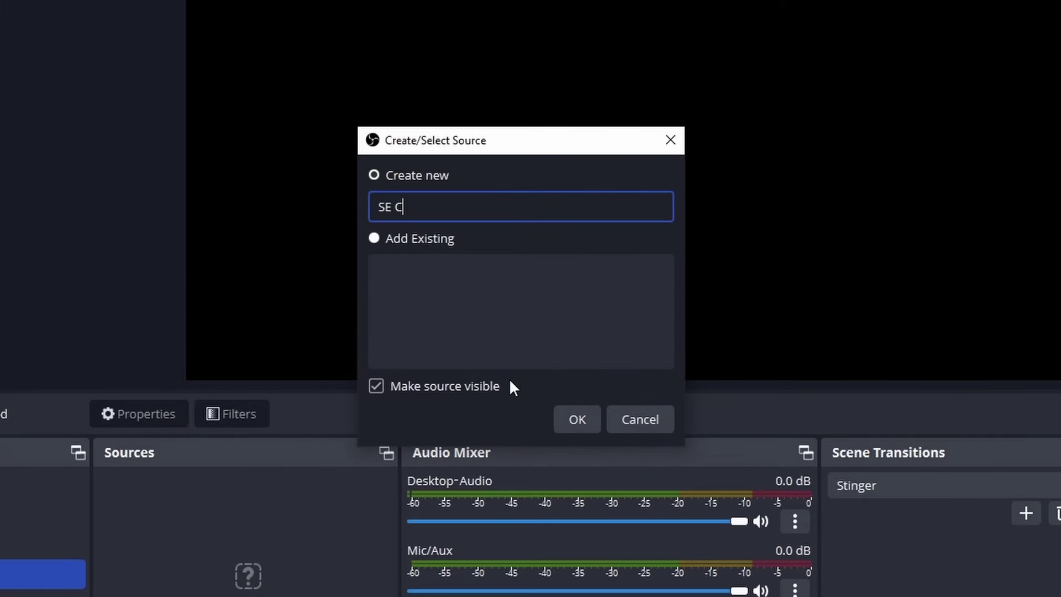
{"action": "type", "text": "hatbox"}
{"action": "key", "text": "Return"}
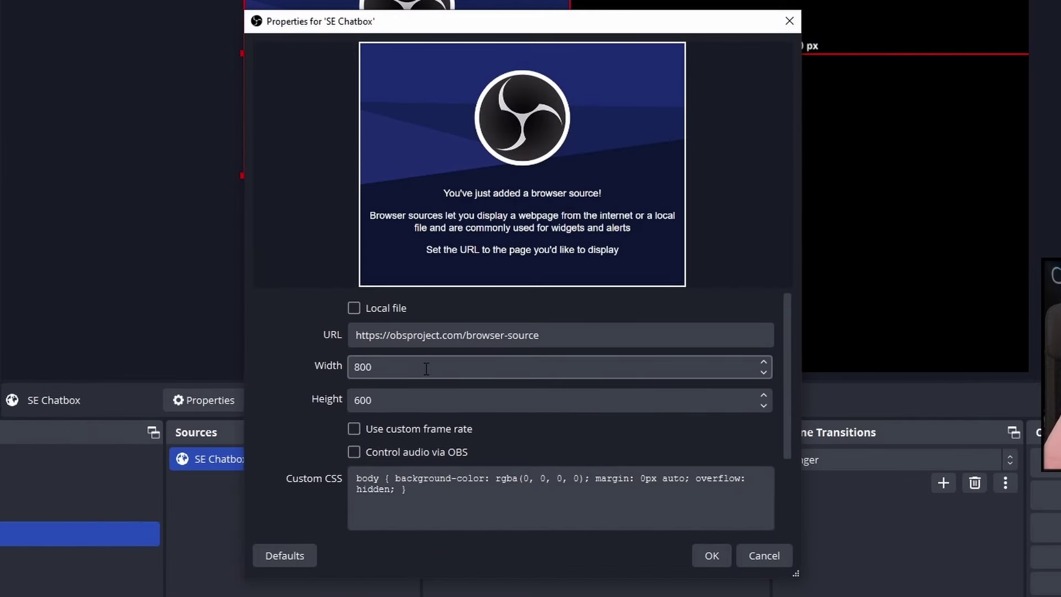
Set the source to 1920×1080 and replace its URL with the copied overlay link
{"action": "double_click", "coordinate": [426, 369]}
{"action": "type", "text": "1920"}
{"action": "key", "text": "Tab"}
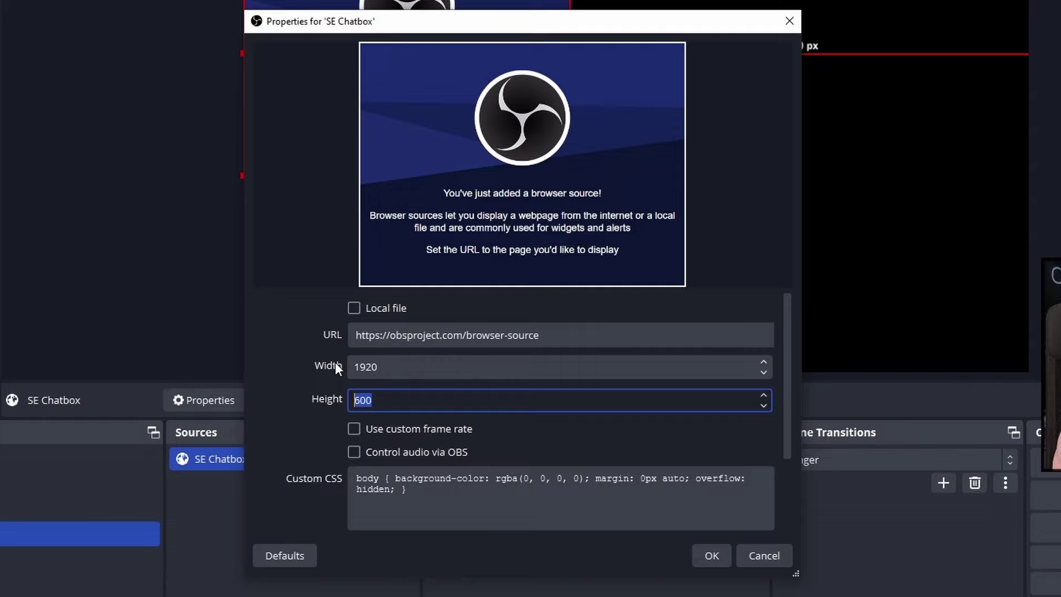
{"action": "type", "text": "1080"}
{"action": "left_click", "coordinate": [586, 332]}
{"action": "key", "text": "ctrl+a"}
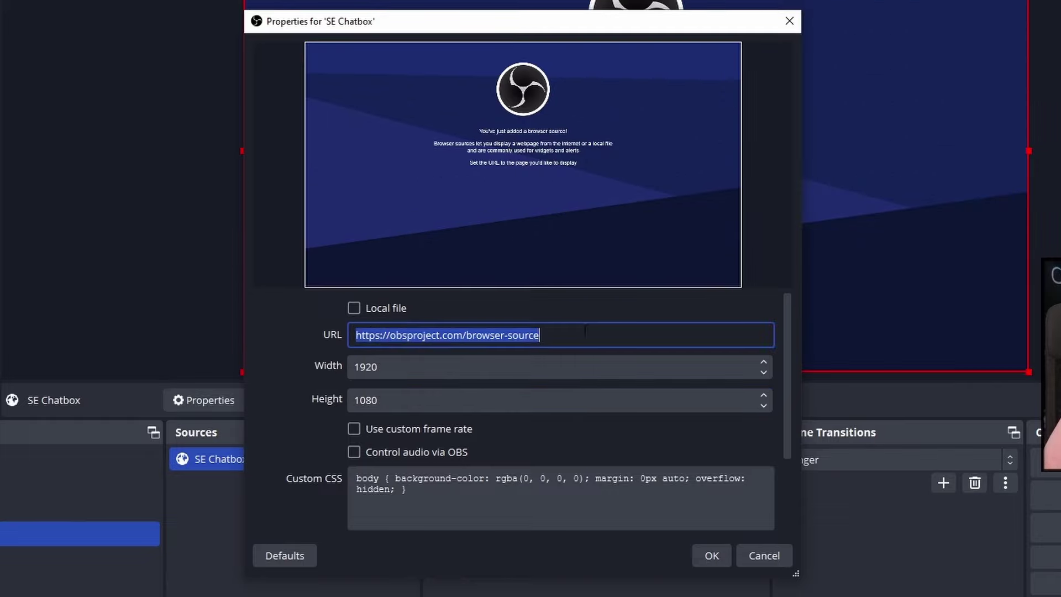
{"action": "key", "text": "BackSpace"}
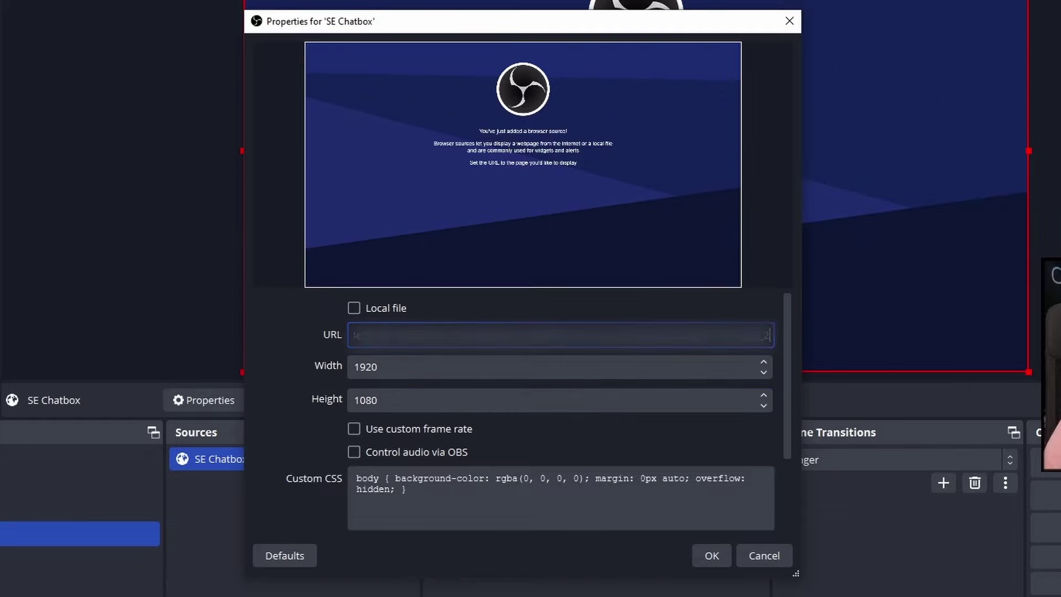
{"action": "left_click", "coordinate": [703, 555]}
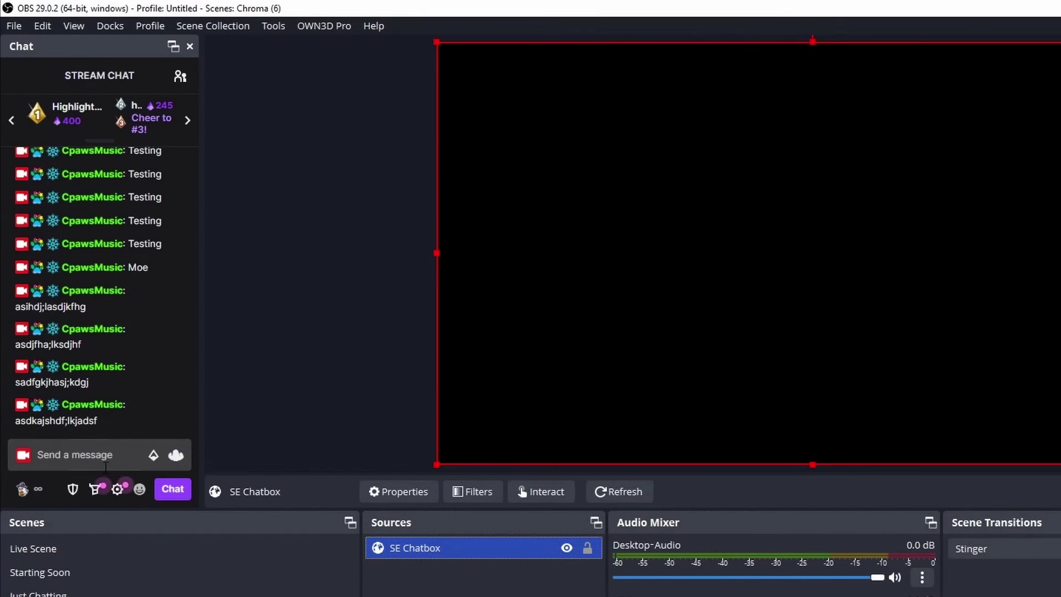
Send chat messages 'hi youtube', a random keyboard string and 'asdf' to test the SE Chatbox overlay
{"action": "left_click", "coordinate": [106, 464]}
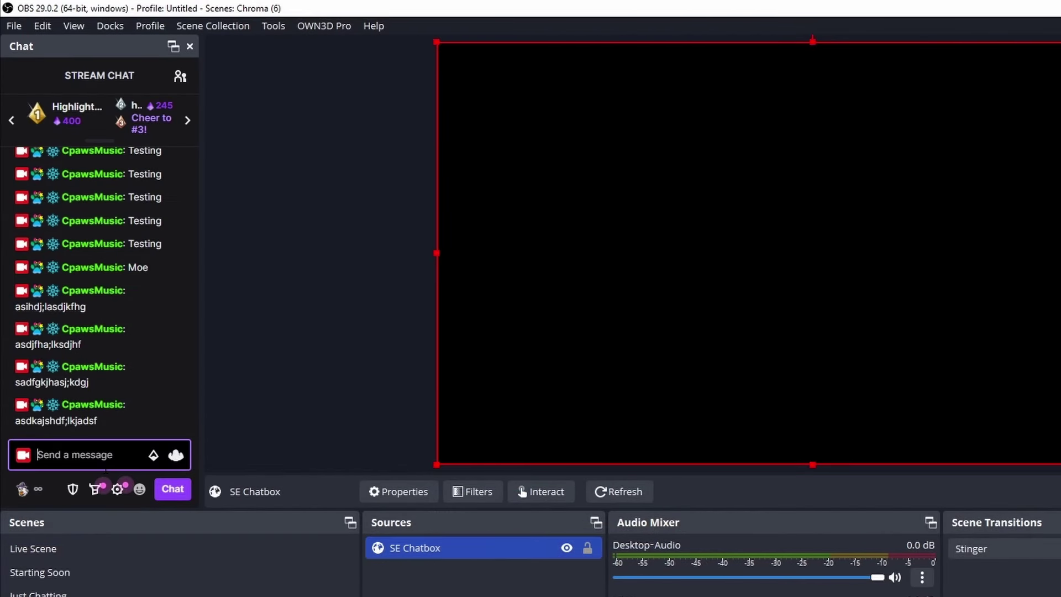
{"action": "type", "text": "hi youtube"}
{"action": "key", "text": "Return"}
{"action": "type", "text": "a;lskdjf;laksdjfasdfjal'ks"}
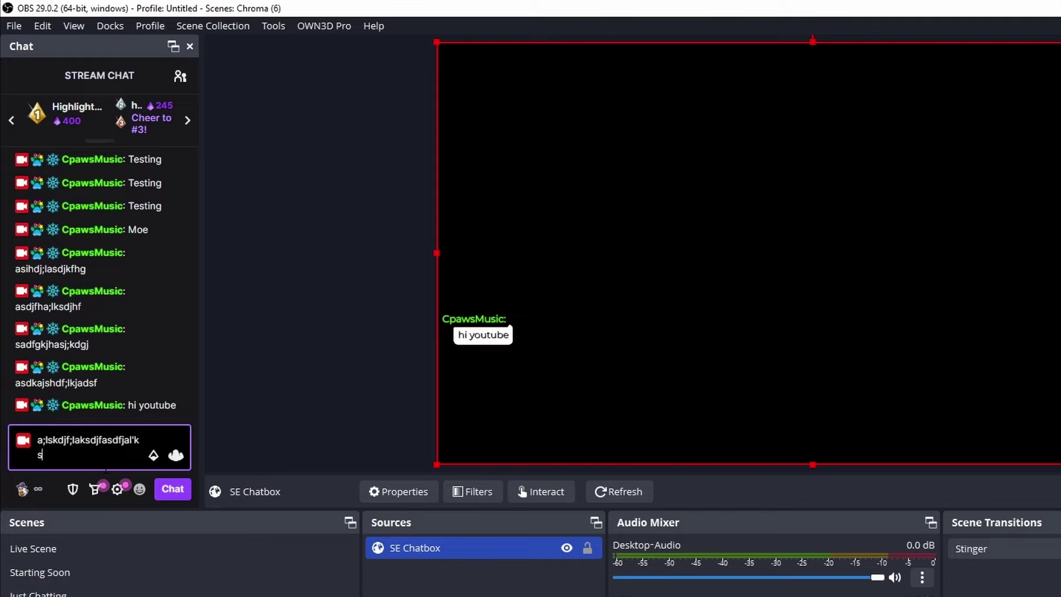
{"action": "type", "text": "dgh'lasfdgasdfg"}
{"action": "key", "text": "Return"}
{"action": "type", "text": "a"}
{"action": "key", "text": "Return"}
{"action": "type", "text": "sdfg"}
{"action": "key", "text": "Return"}
{"action": "type", "text": "asdf"}
{"action": "key", "text": "Return"}
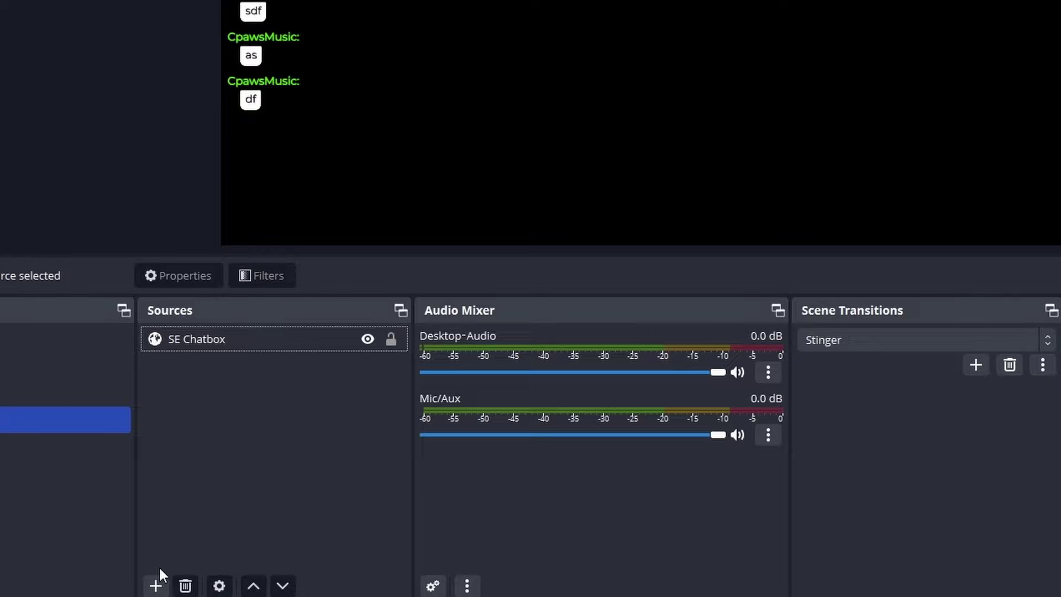
Add a Display Capture source with its default name and move SE Chatbox above it
{"action": "left_click", "coordinate": [378, 596]}
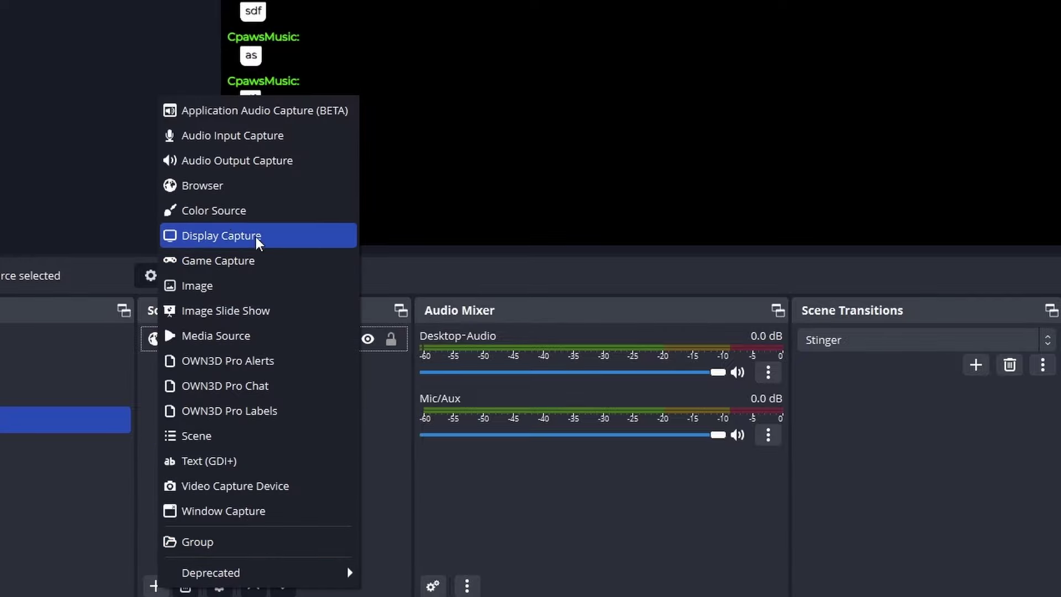
{"action": "left_click", "coordinate": [277, 235]}
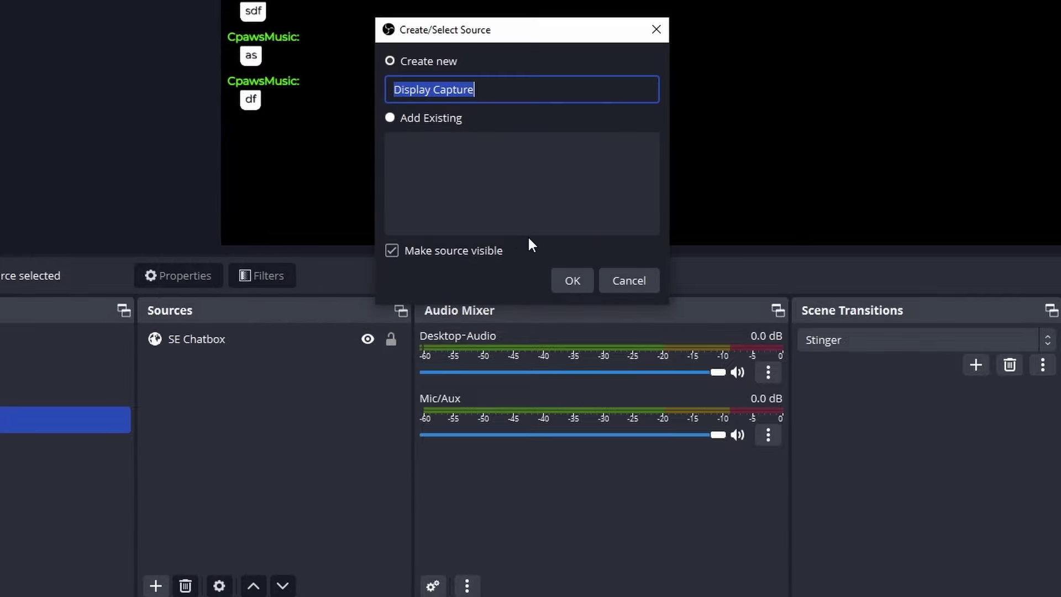
{"action": "key", "text": "Return"}
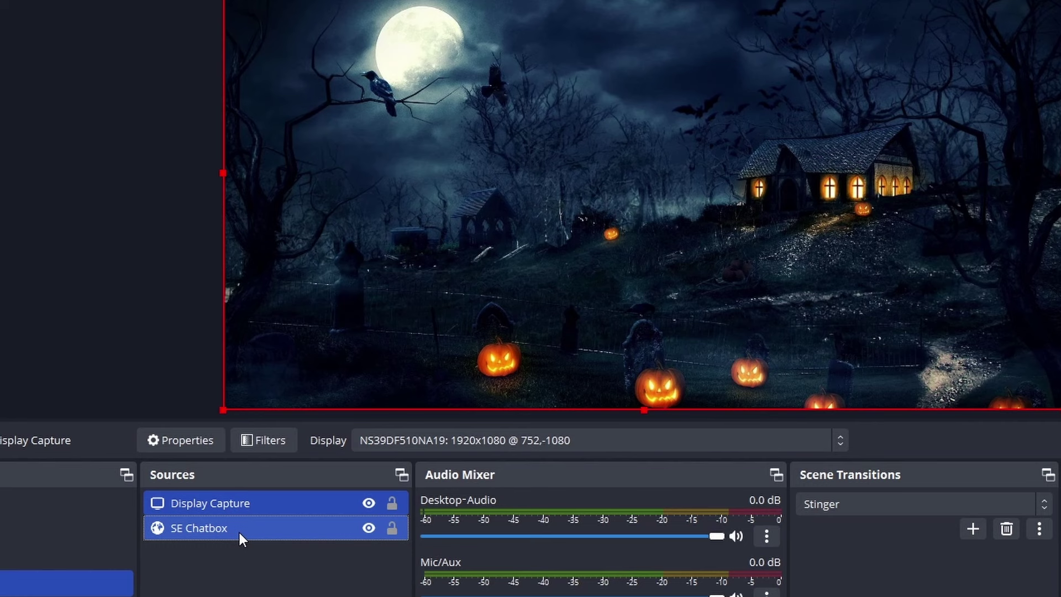
{"action": "left_click_drag", "start_coordinate": [237, 530], "coordinate": [235, 498]}
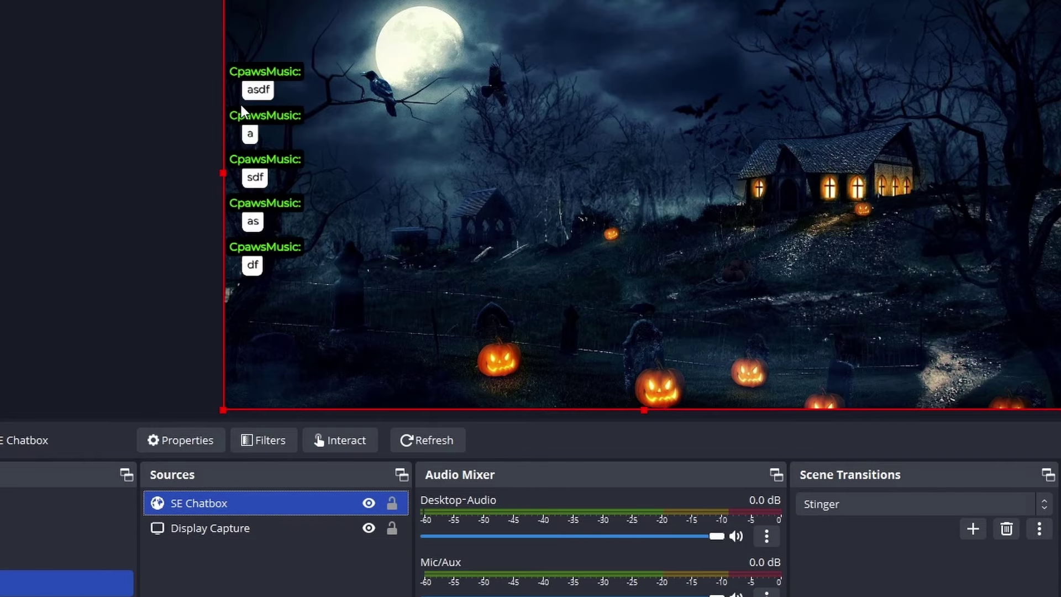